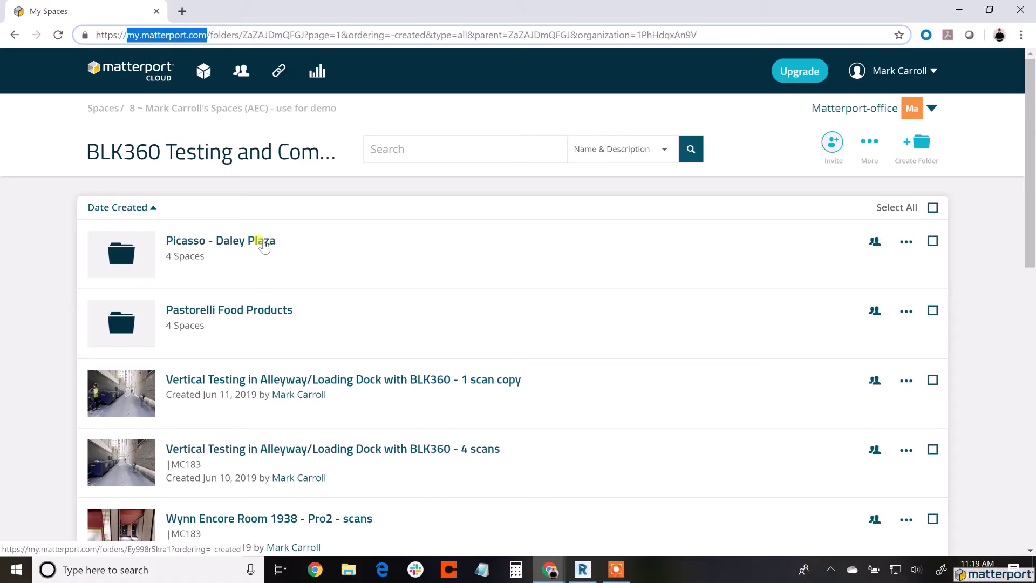
Step: Open the 'BLK360 with Pro2 - with face blur' space from the Picasso - Daley Plaza folder in edit mode
click(259, 241)
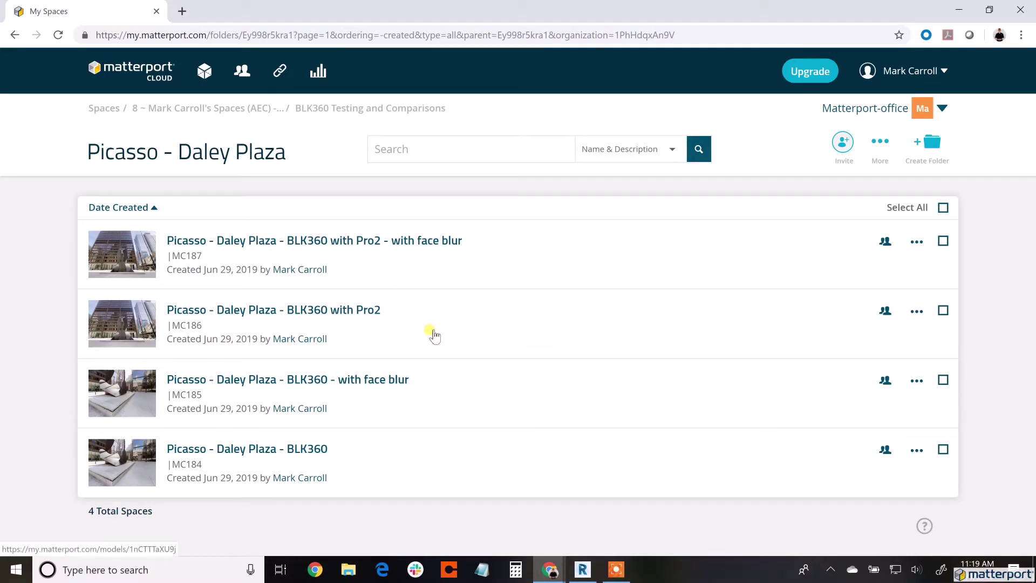
click(449, 243)
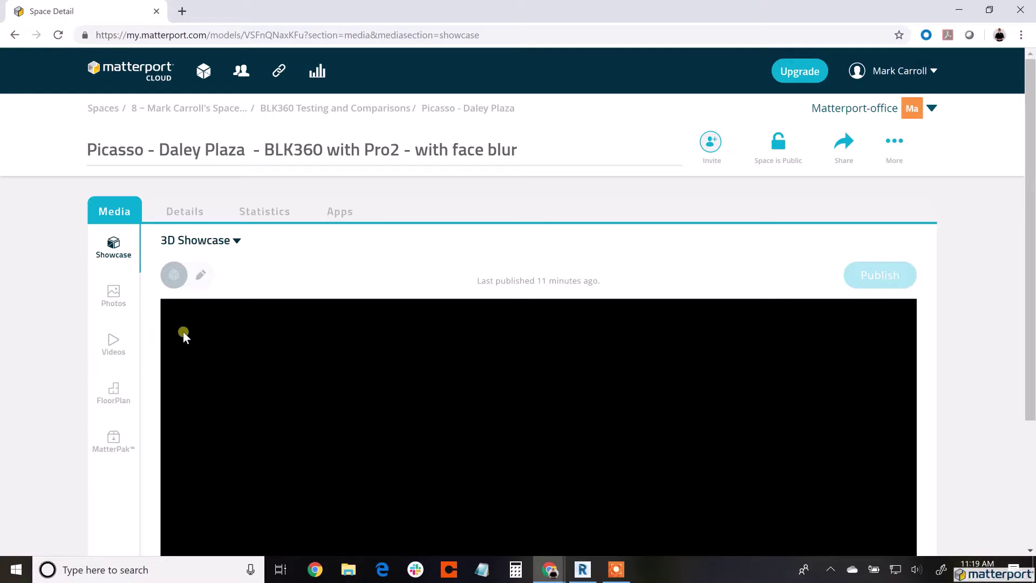
click(203, 275)
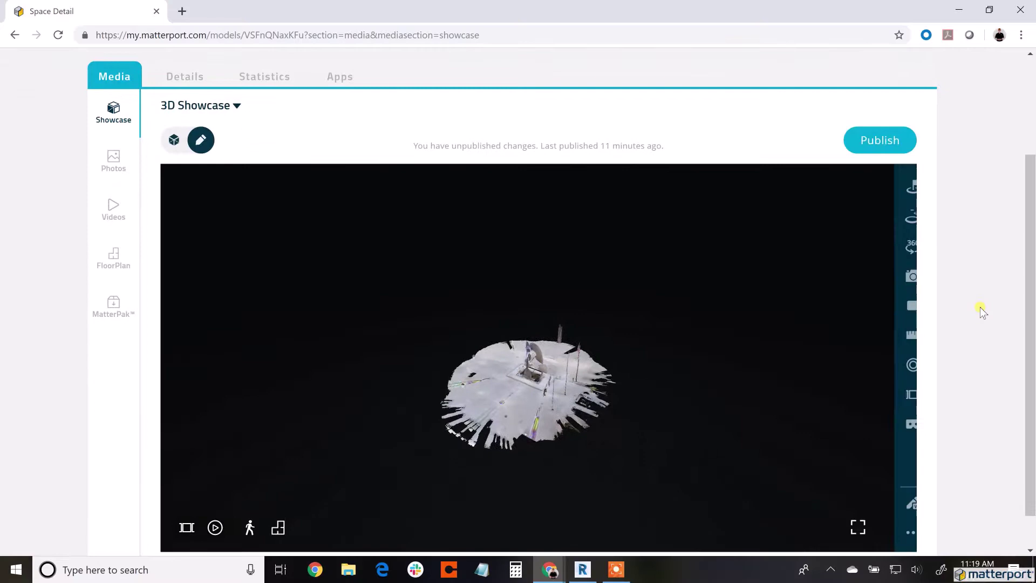
scroll(980, 306, down, 1)
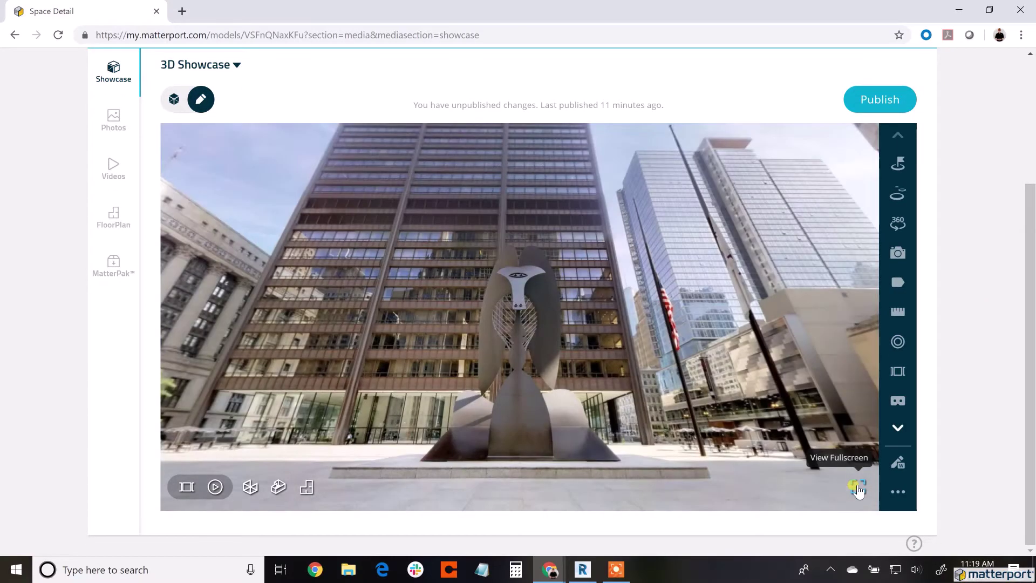
Step: In fullscreen, measure the sculpture from its top down to its base (48' 10")
click(857, 488)
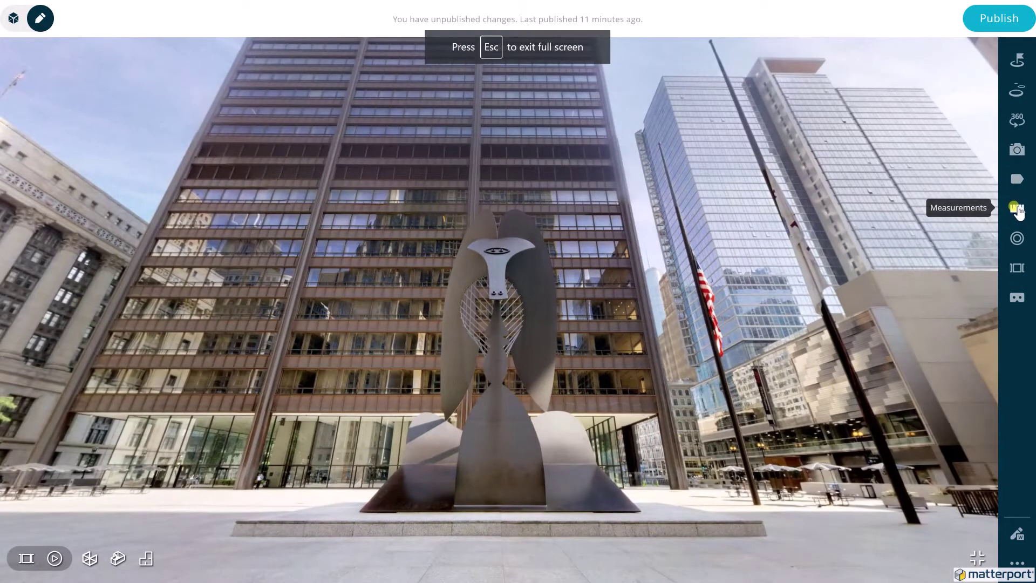
click(1017, 209)
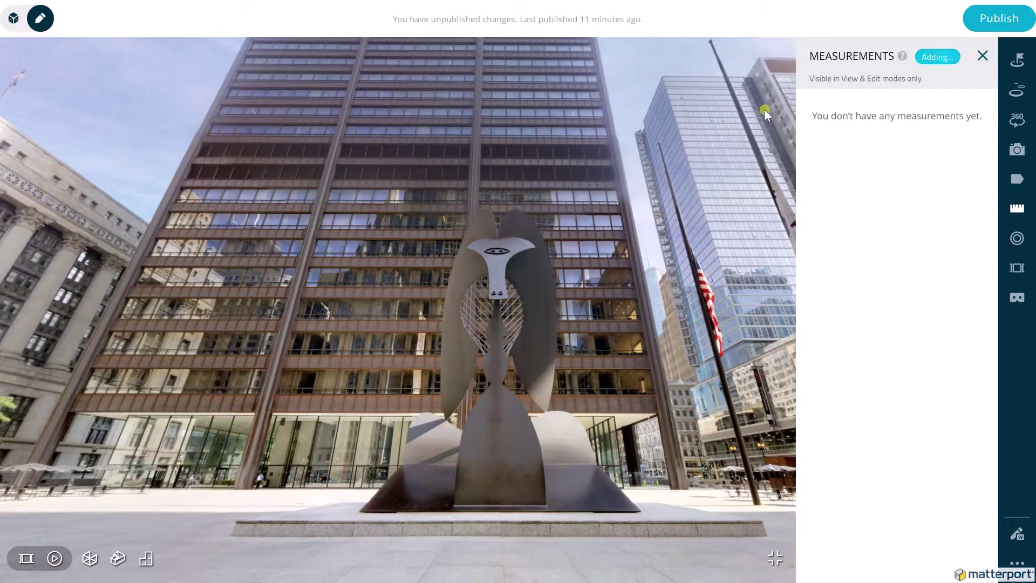
click(516, 215)
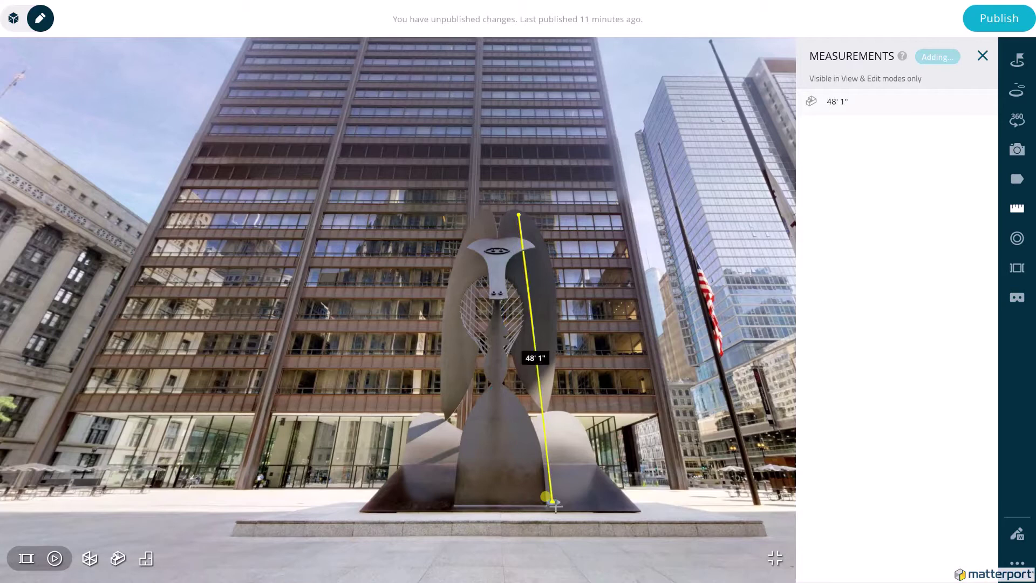
click(557, 507)
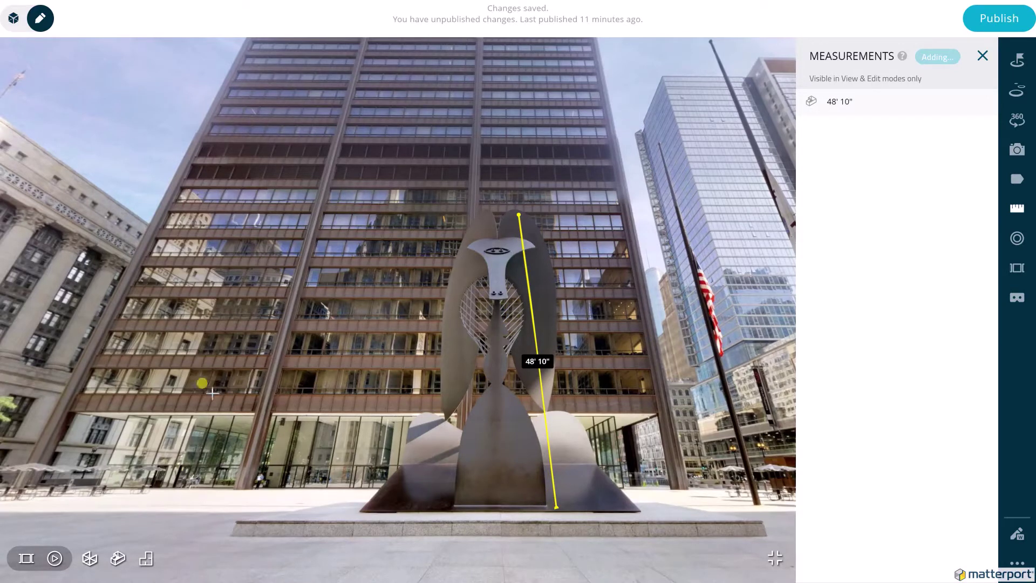
click(981, 55)
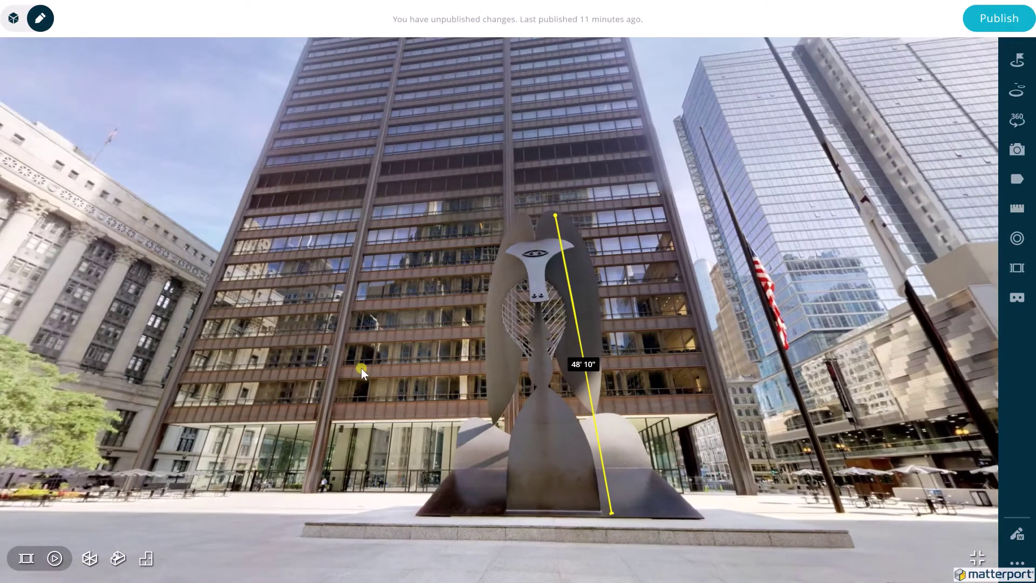
Step: Re-centre the panorama on the sculpture and switch to the dollhouse view
mouse_move(361, 368)
mouse_down()
mouse_move(584, 339)
mouse_move(562, 328)
mouse_up()
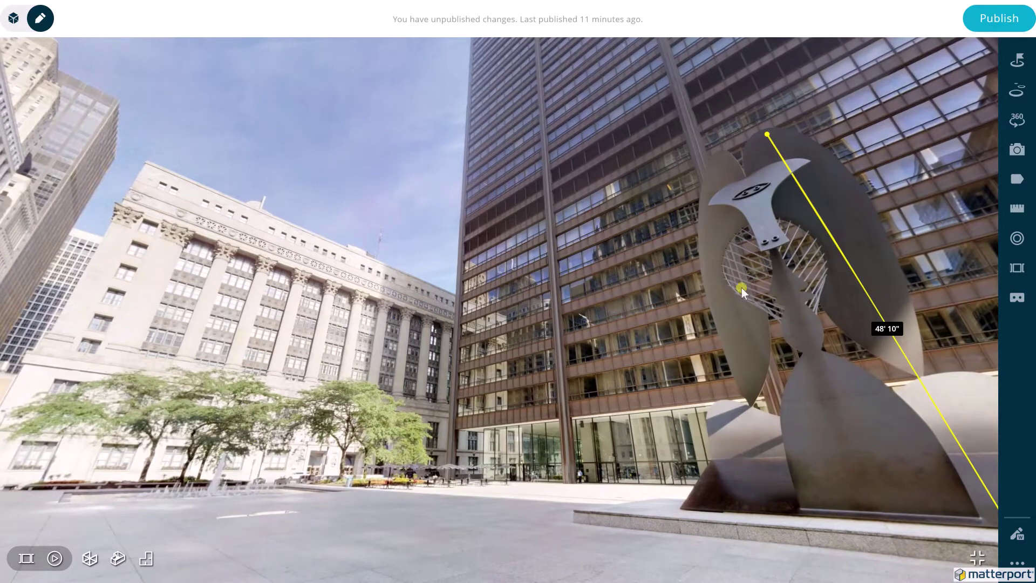
mouse_move(742, 287)
mouse_down()
mouse_move(786, 273)
mouse_move(279, 329)
mouse_up()
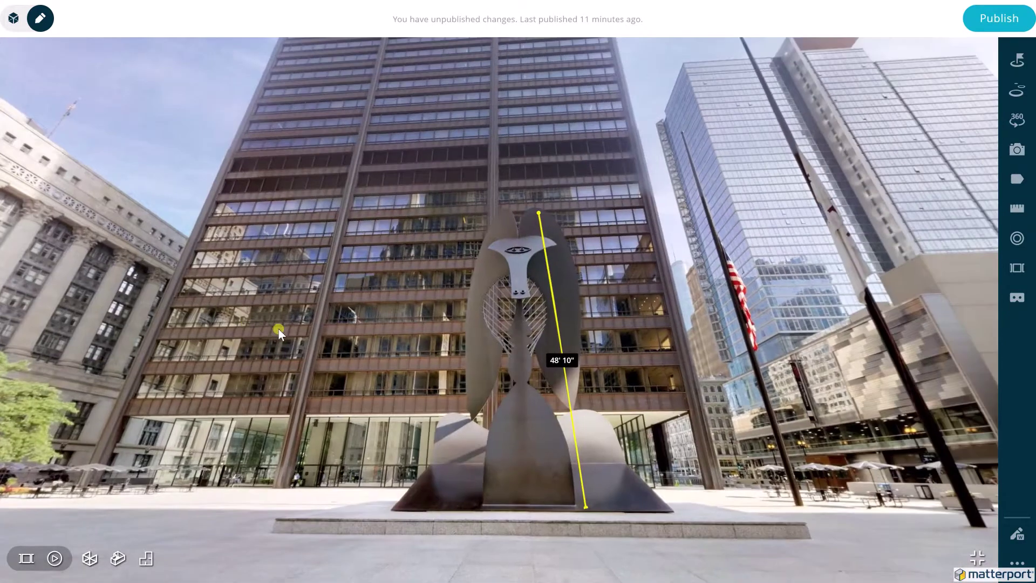
click(117, 559)
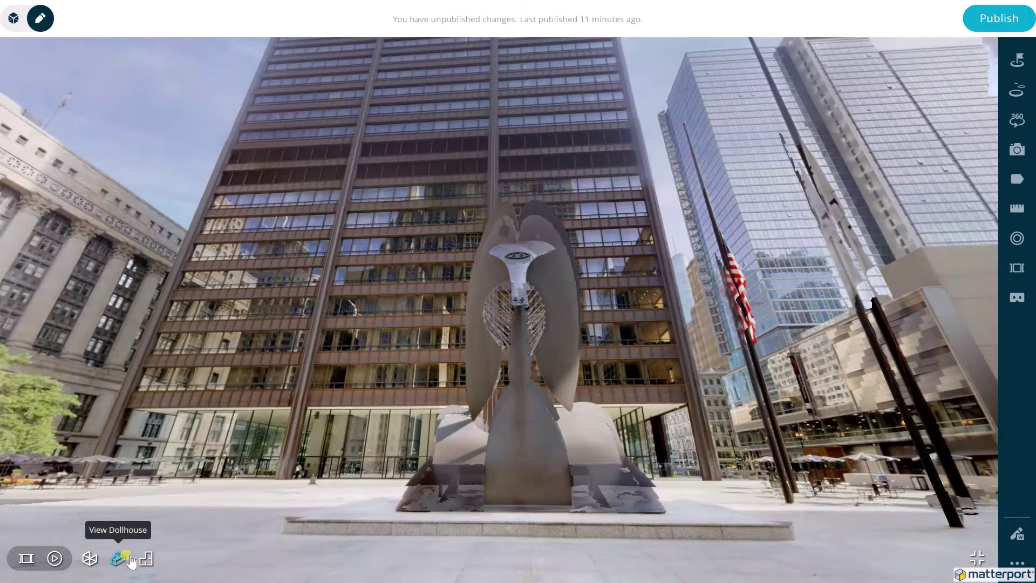
Step: Add a 49' 7" height measurement from the sculpture's top down to the plinth base
scroll(556, 314, up, 3)
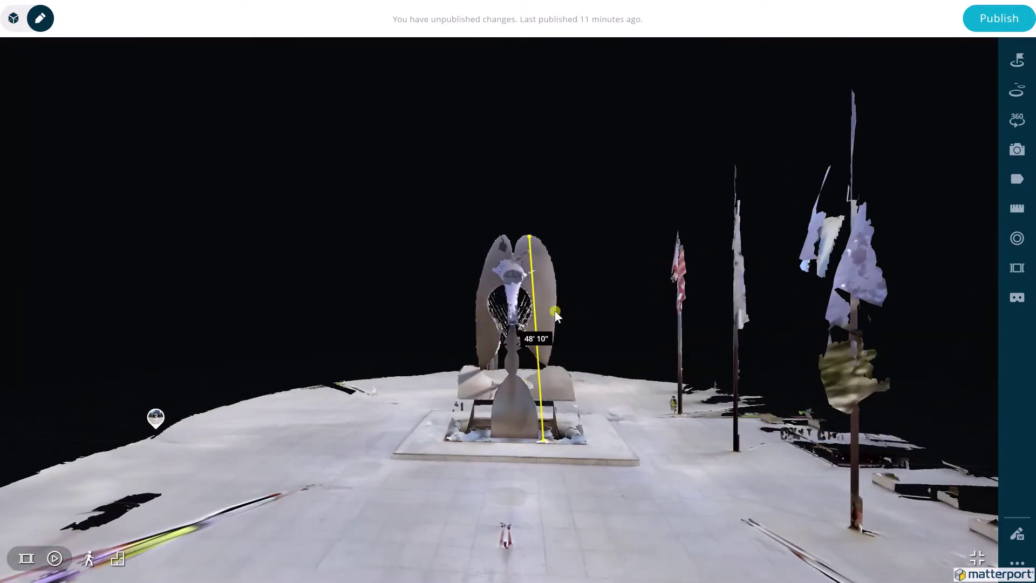
click(1018, 210)
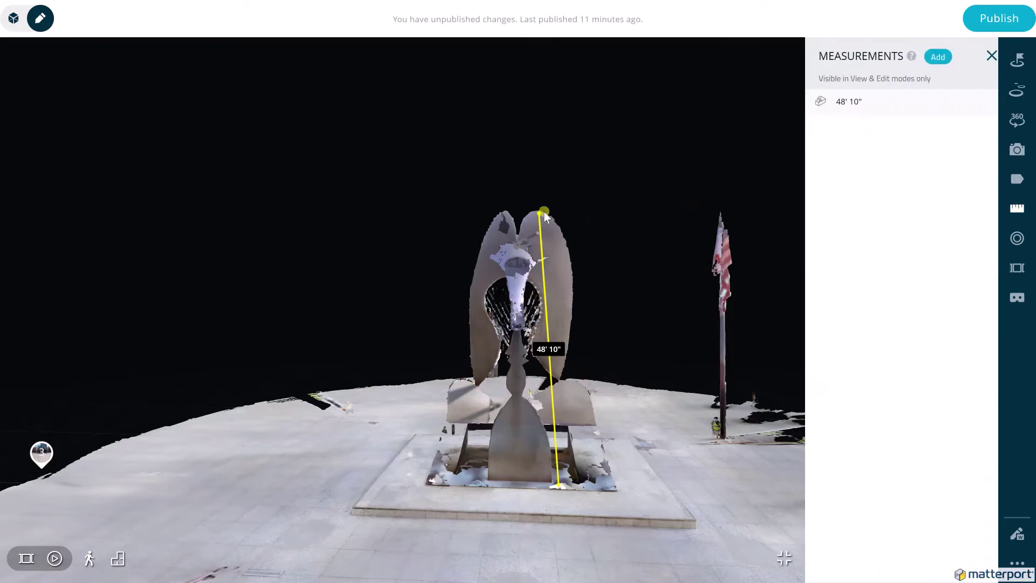
click(929, 57)
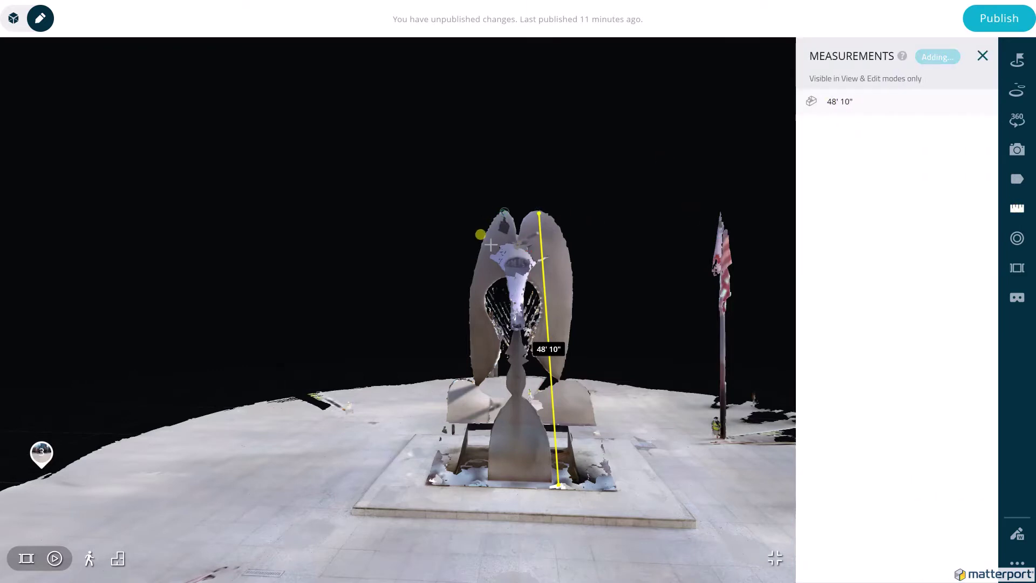
click(504, 212)
click(490, 348)
drag(490, 348, 483, 488)
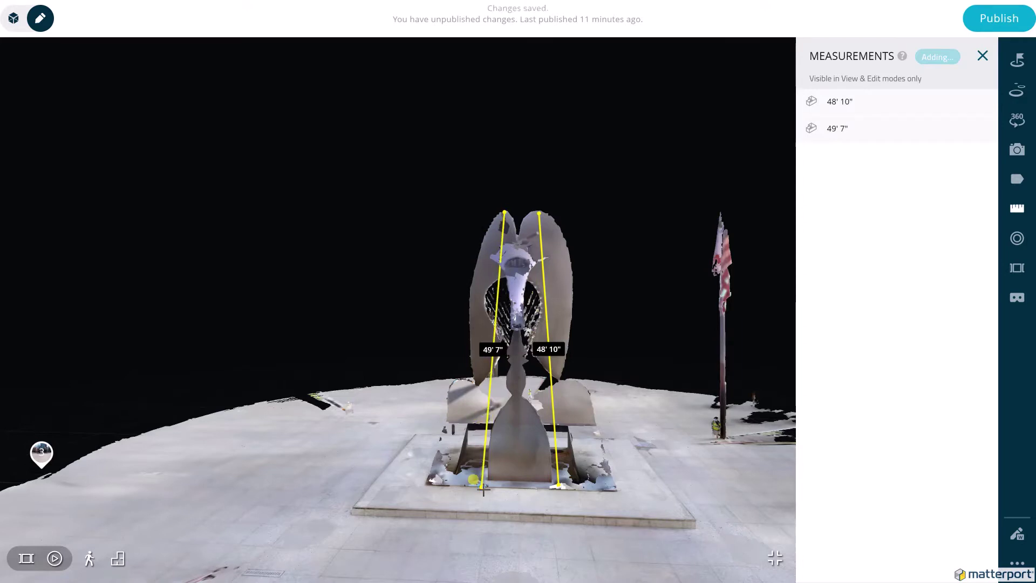
Step: Measure the 10' 1" width across the sculpture's lower section and fly closer
click(492, 446)
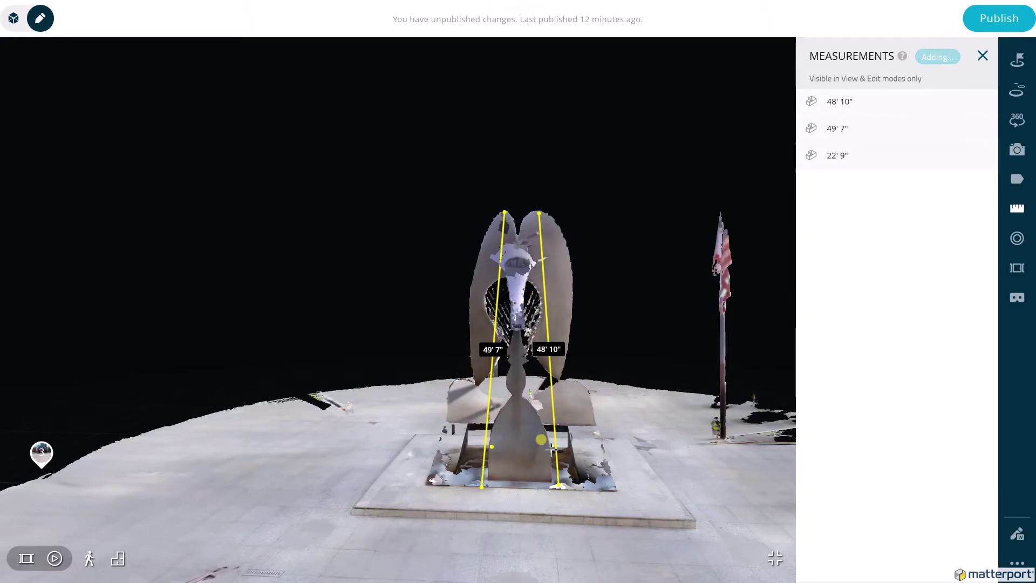
click(549, 448)
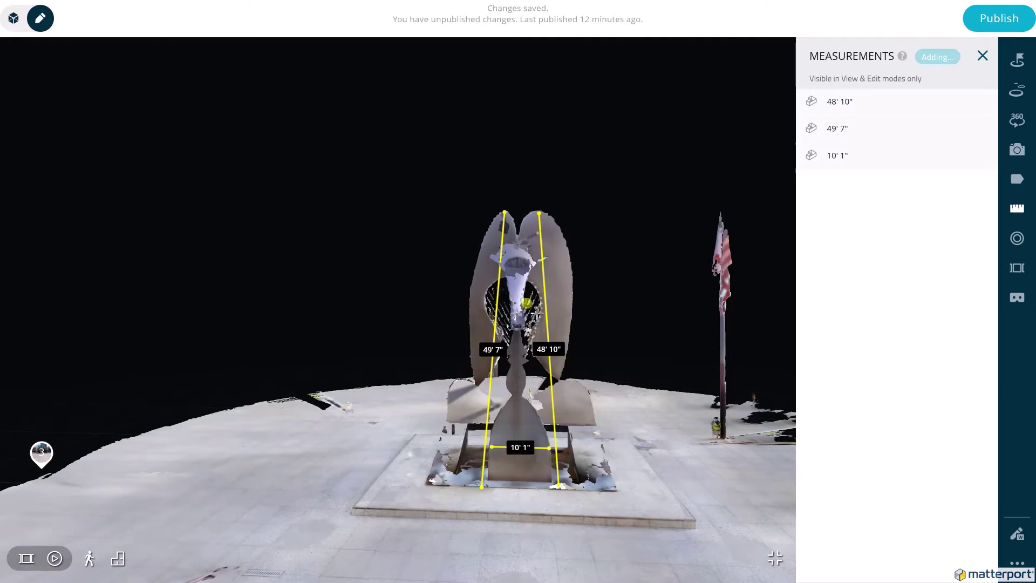
click(982, 57)
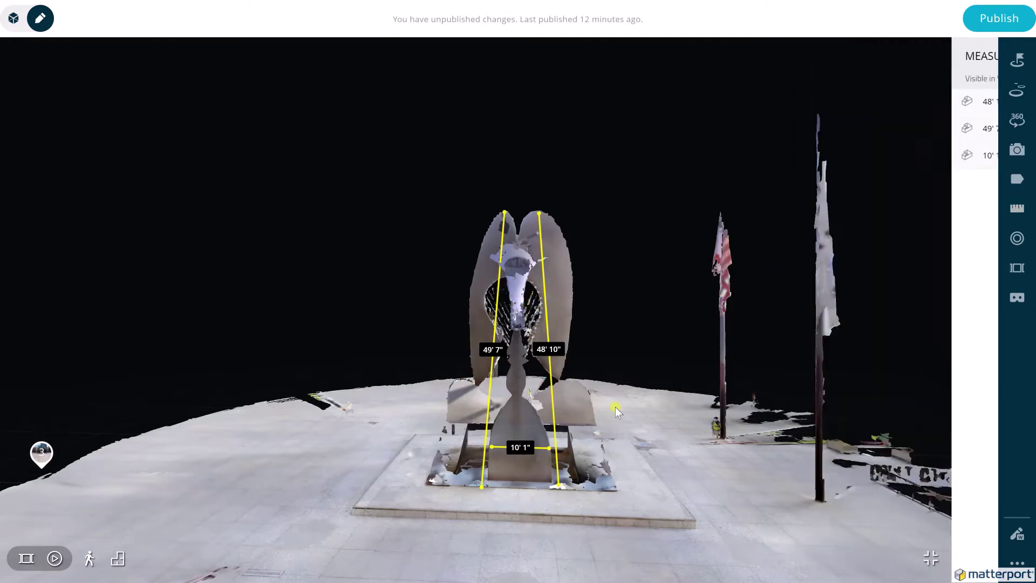
click(487, 420)
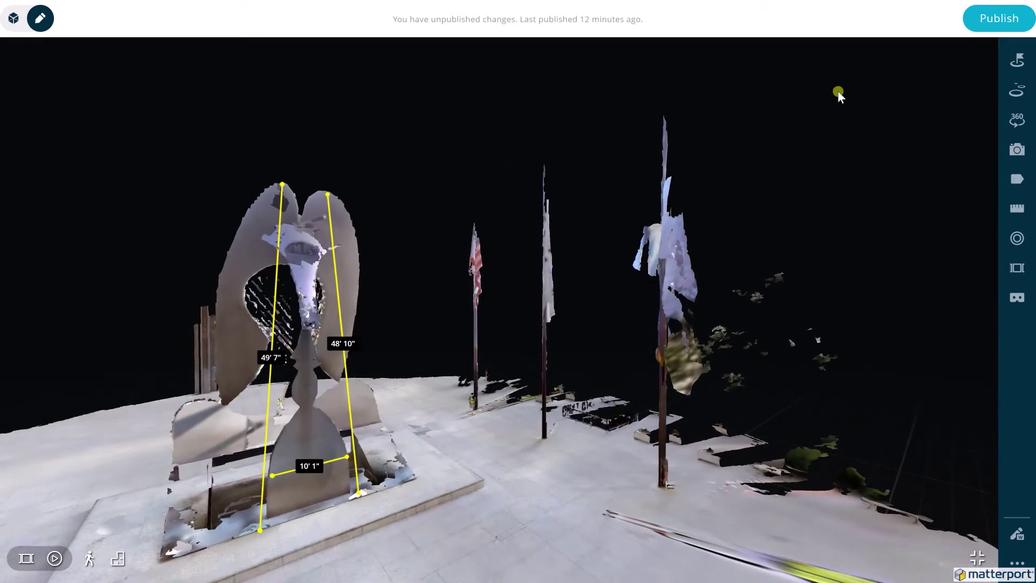
Step: Publish the changes, capture a sculpture photo with Include measurements enabled, then exit fullscreen
click(991, 26)
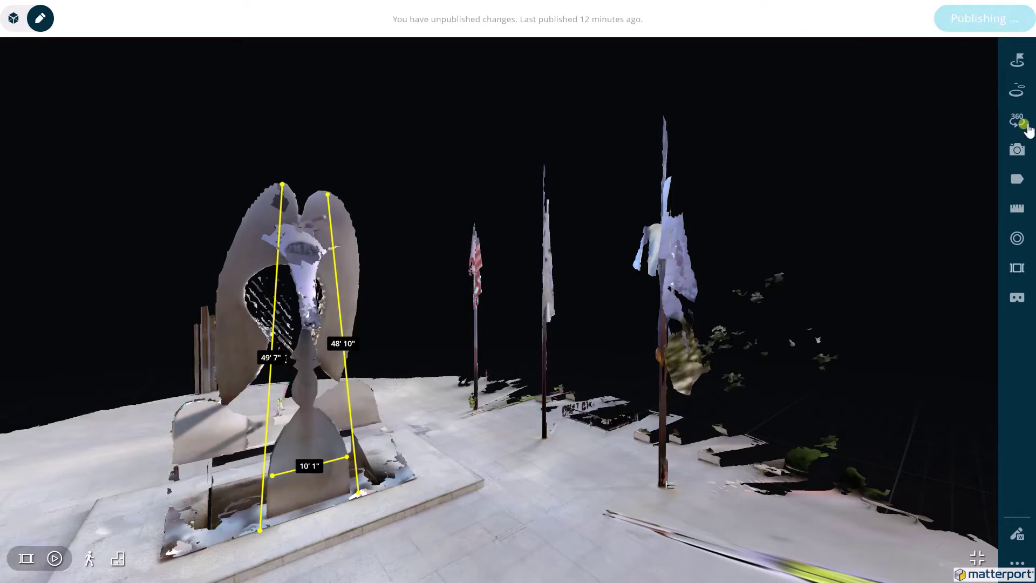
click(1017, 150)
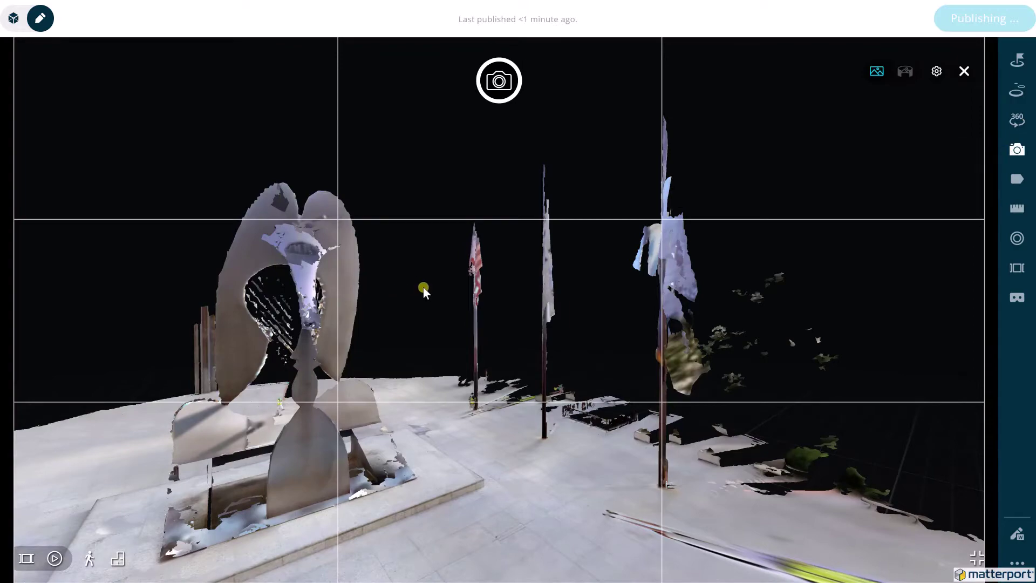
mouse_move(423, 287)
mouse_down()
mouse_move(624, 270)
mouse_move(317, 280)
mouse_up()
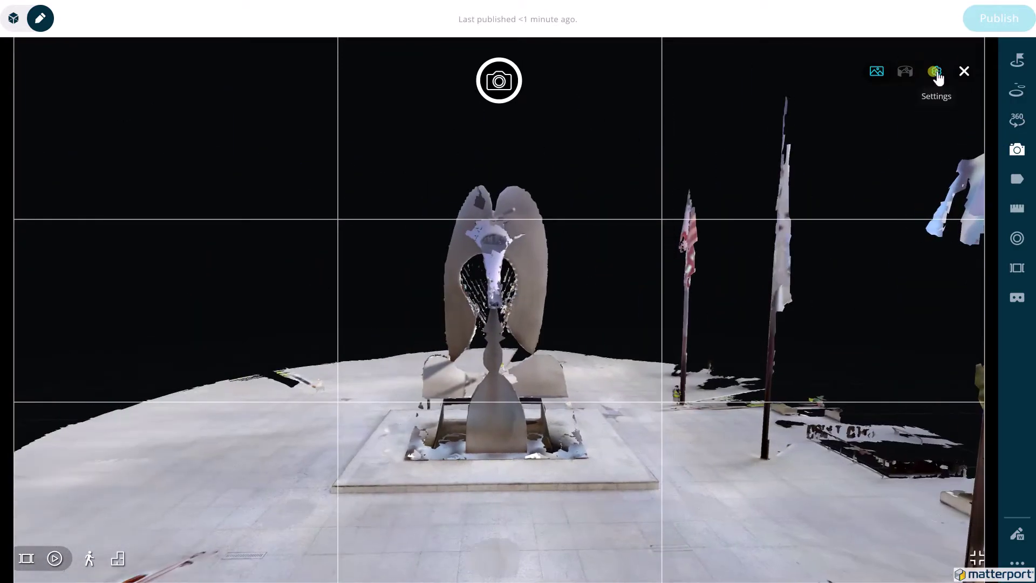
click(936, 72)
click(930, 118)
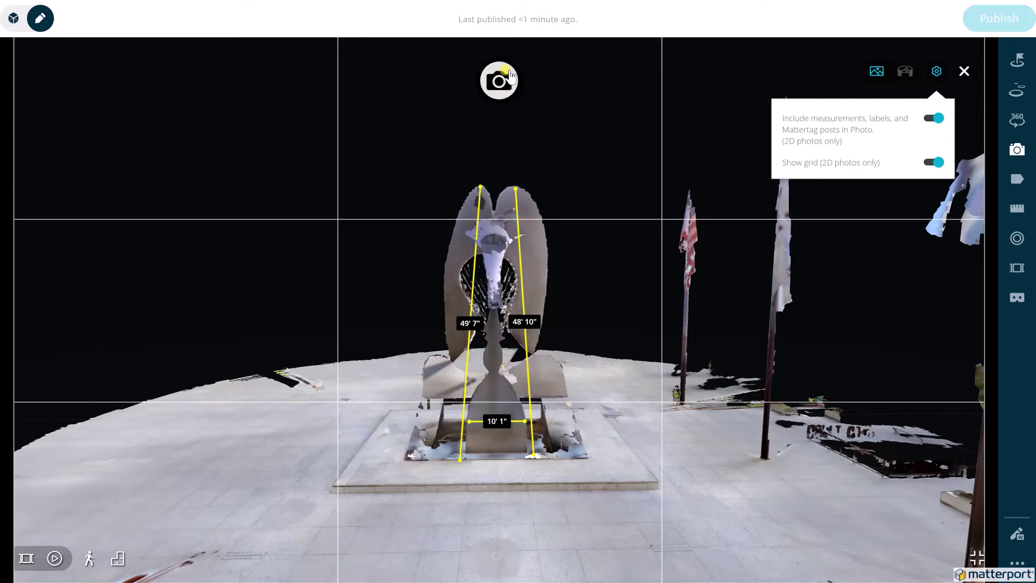
click(499, 82)
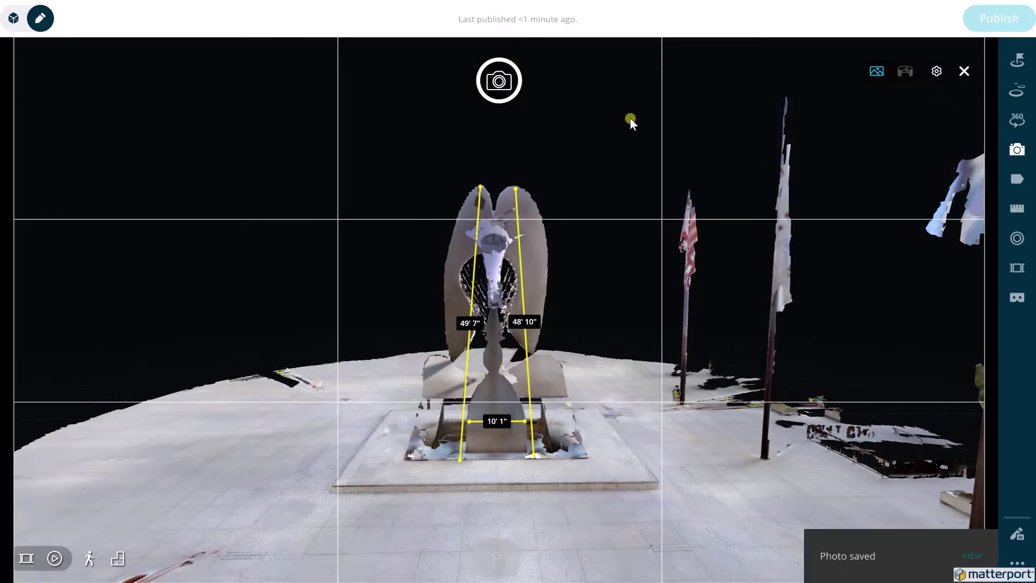
click(963, 72)
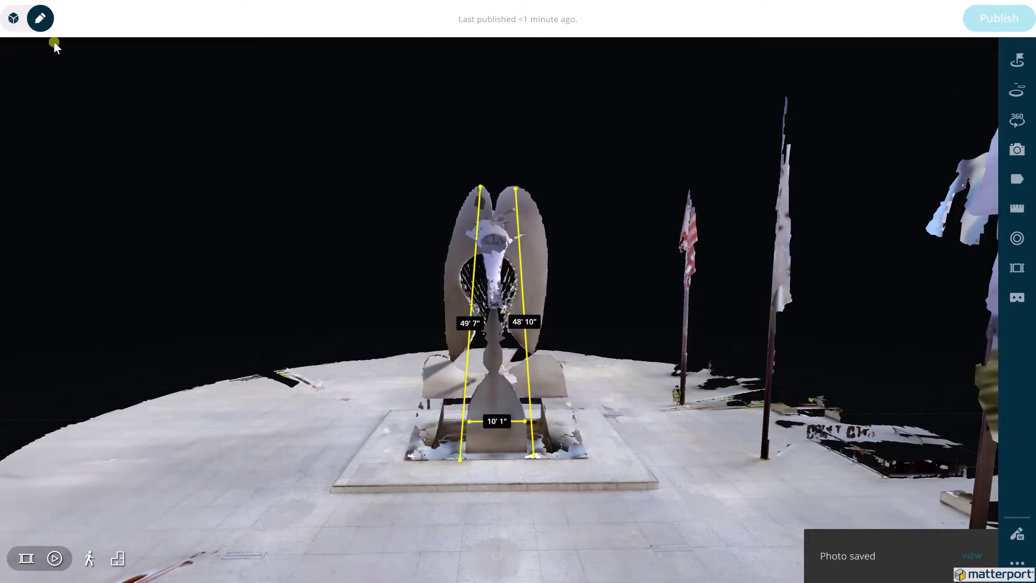
key(Escape)
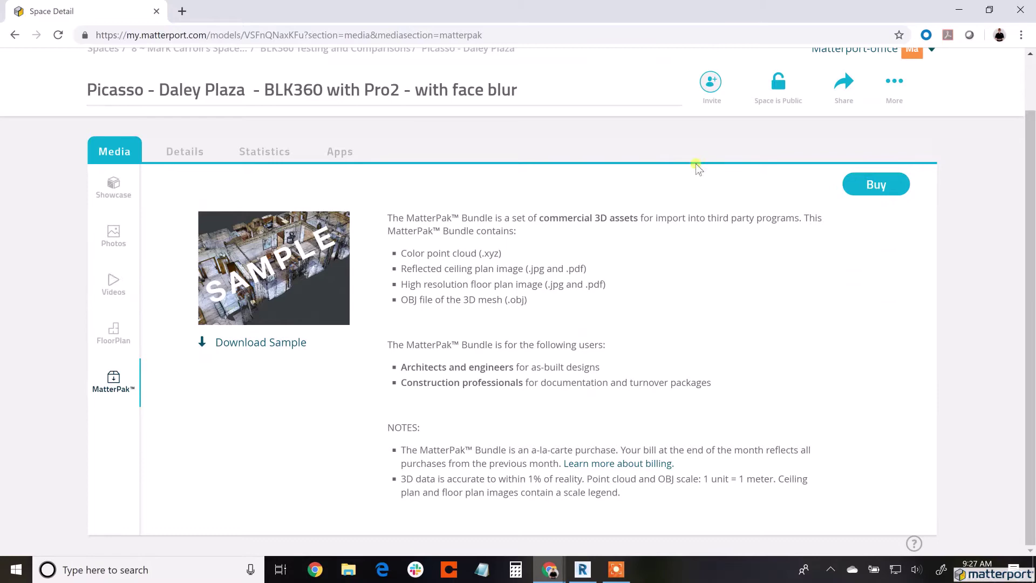
Step: Buy the MatterPak bundle, place the order, and download its 96.6 MB zip
click(874, 184)
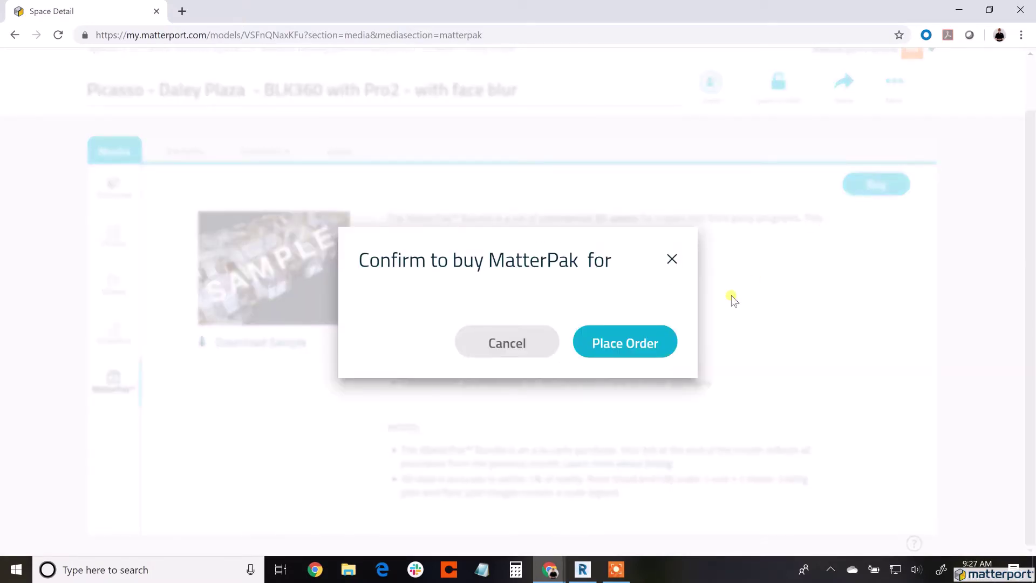
click(626, 345)
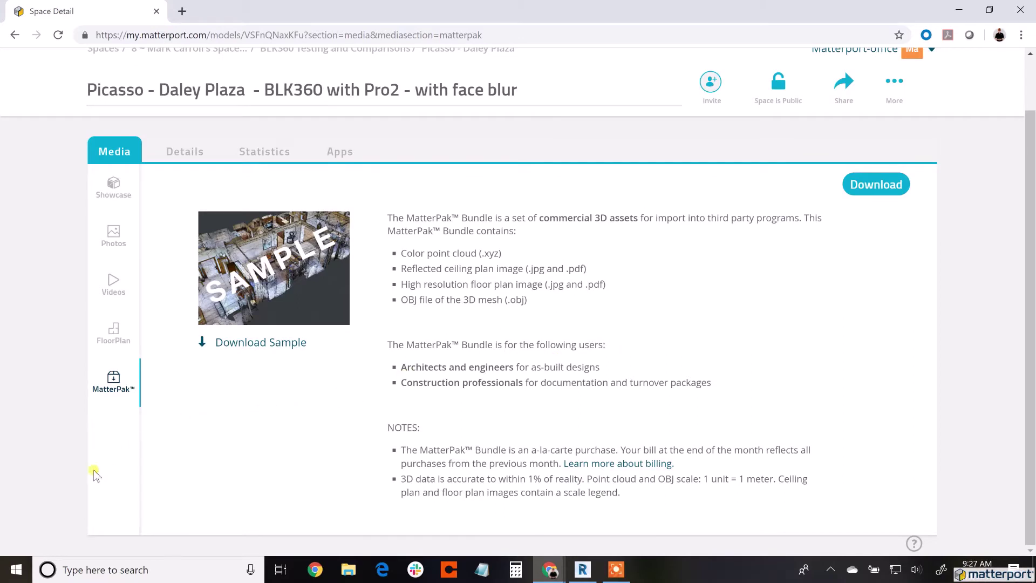
click(864, 189)
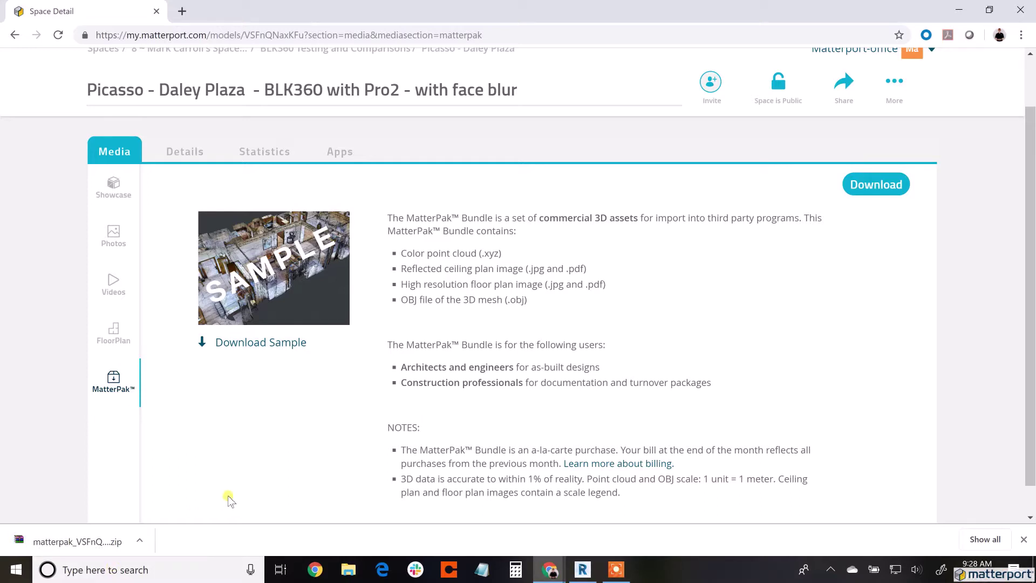
click(139, 540)
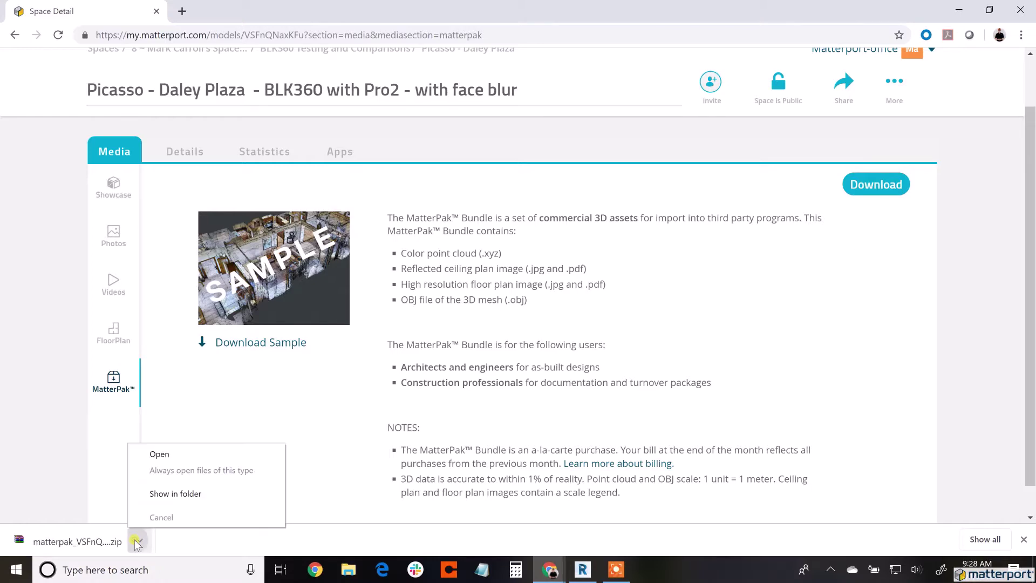
Step: Open matterpak_VSFnQNaxKFu.zip from Downloads in WinRAR, dismissing the evaluation notice
click(174, 493)
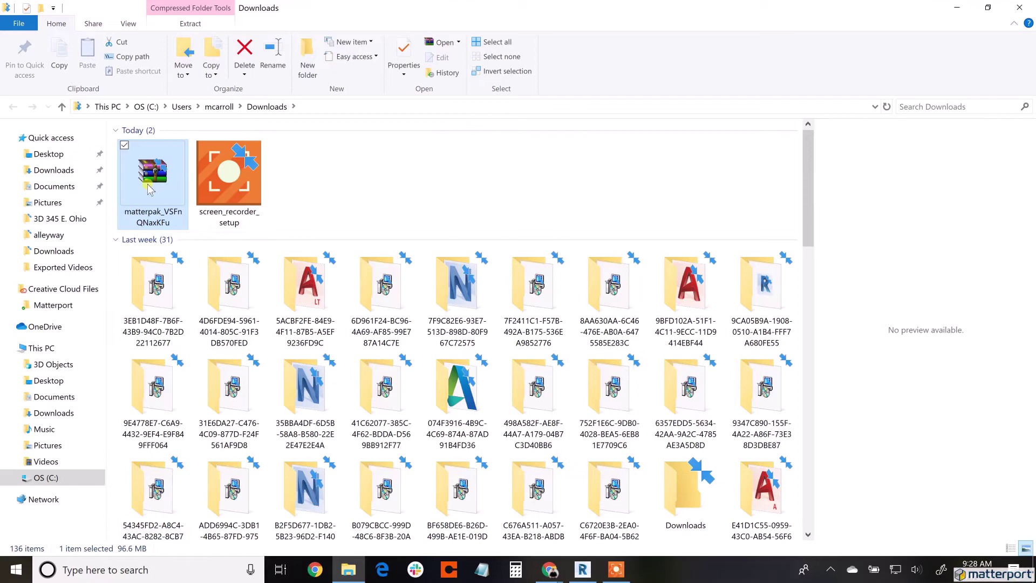
double_click(152, 176)
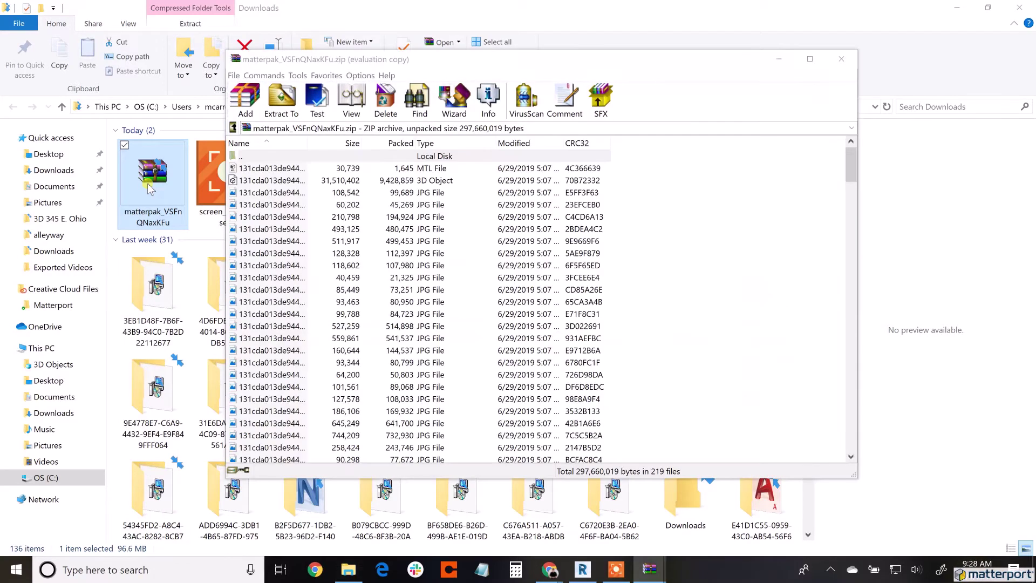
click(739, 80)
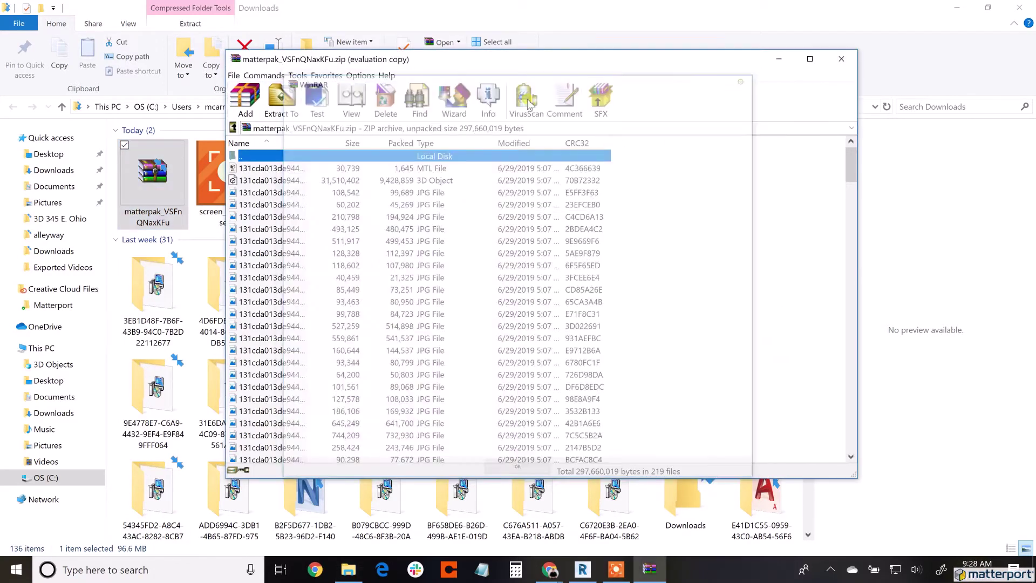
Step: Set the extraction destination to the Downloads\Demo folder
click(281, 100)
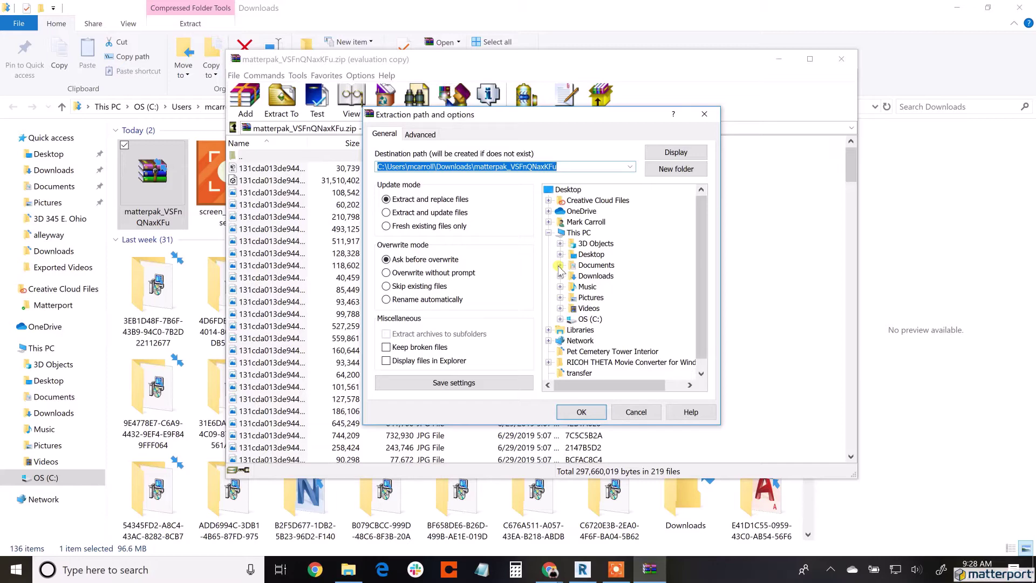
click(559, 265)
scroll(561, 271, down, 4)
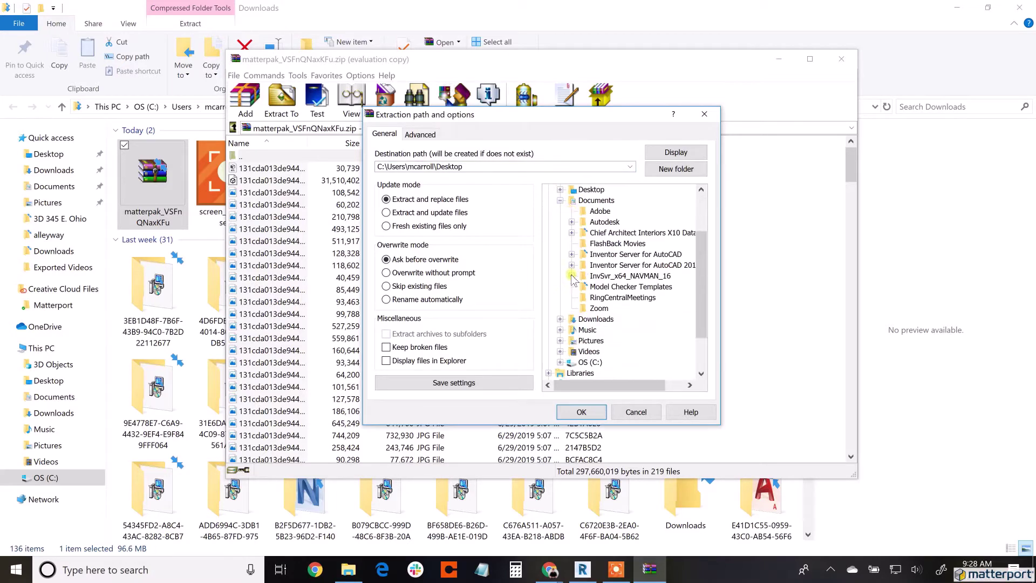
click(560, 265)
scroll(588, 286, down, 6)
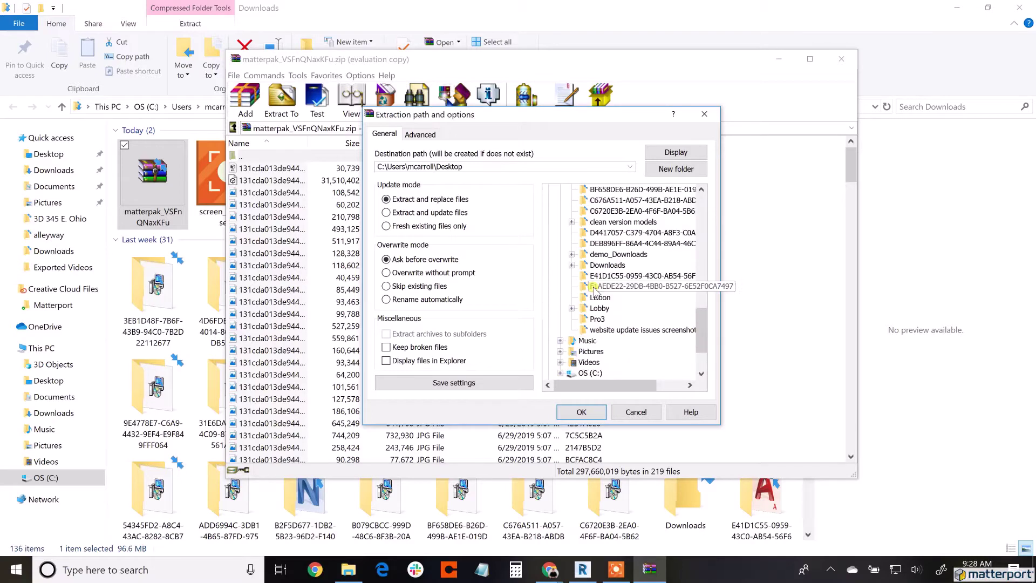
click(571, 265)
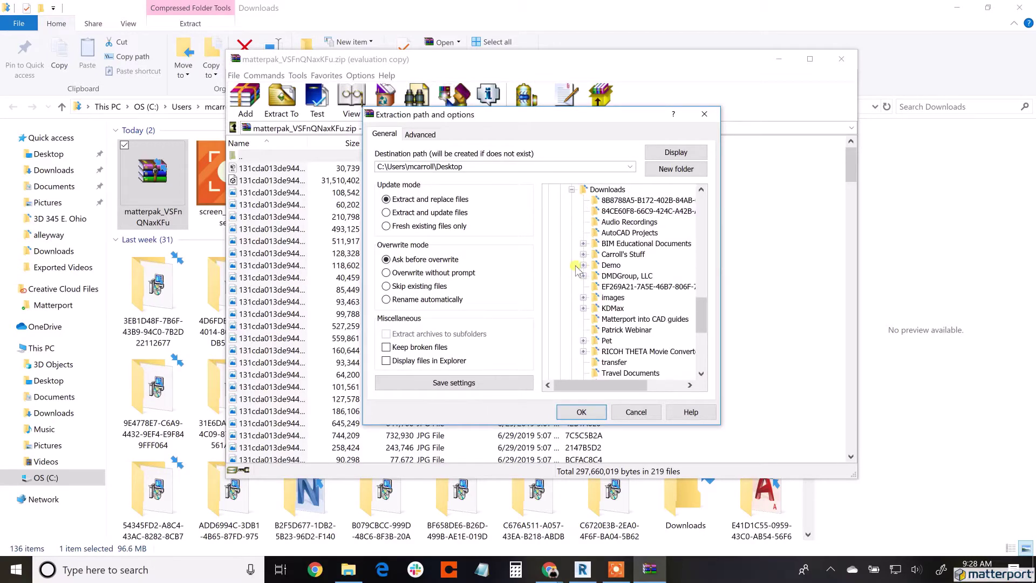
click(583, 265)
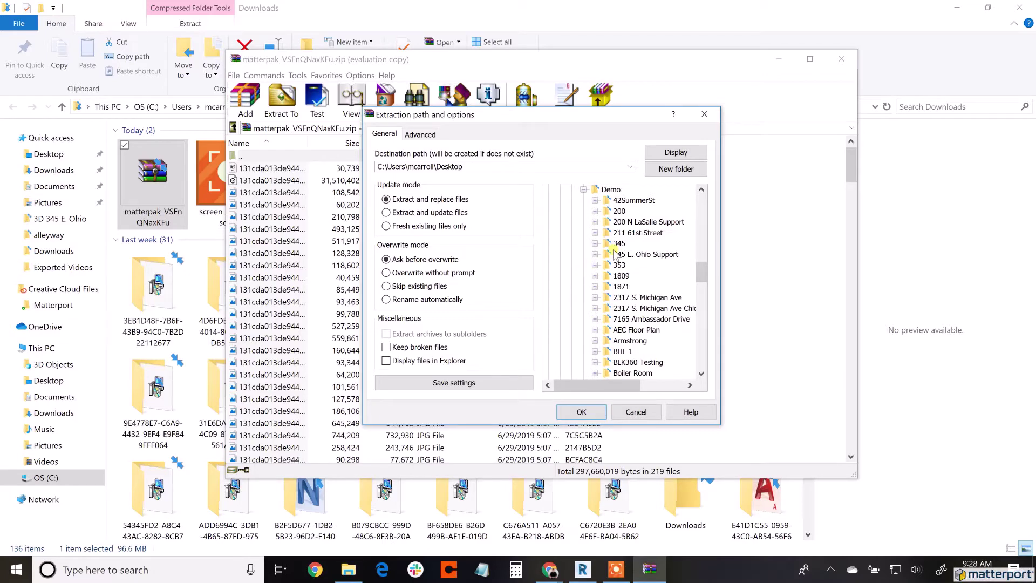
click(611, 190)
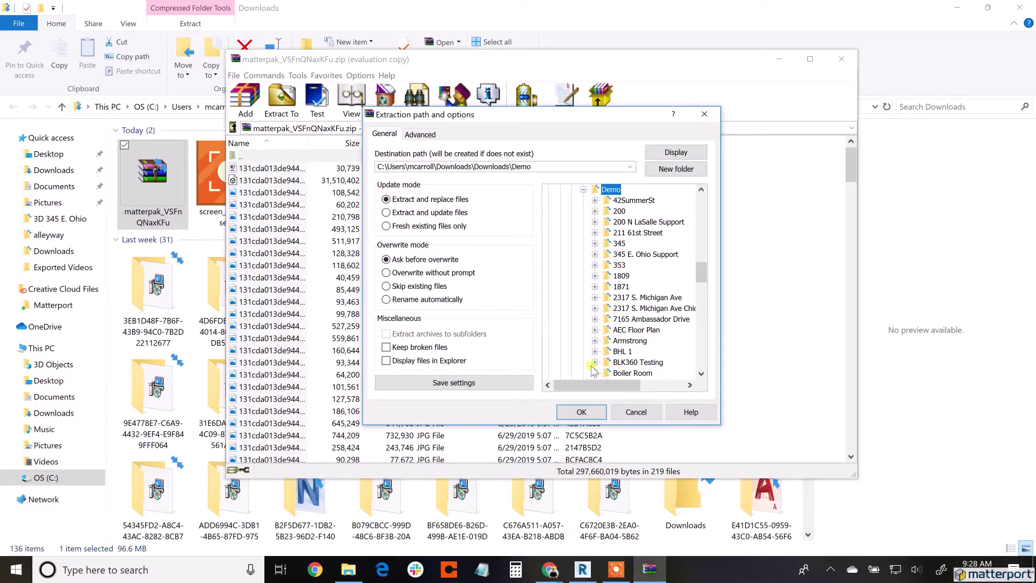
Step: Create the Picasso\3D Data folders inside Demo and extract into them
click(679, 170)
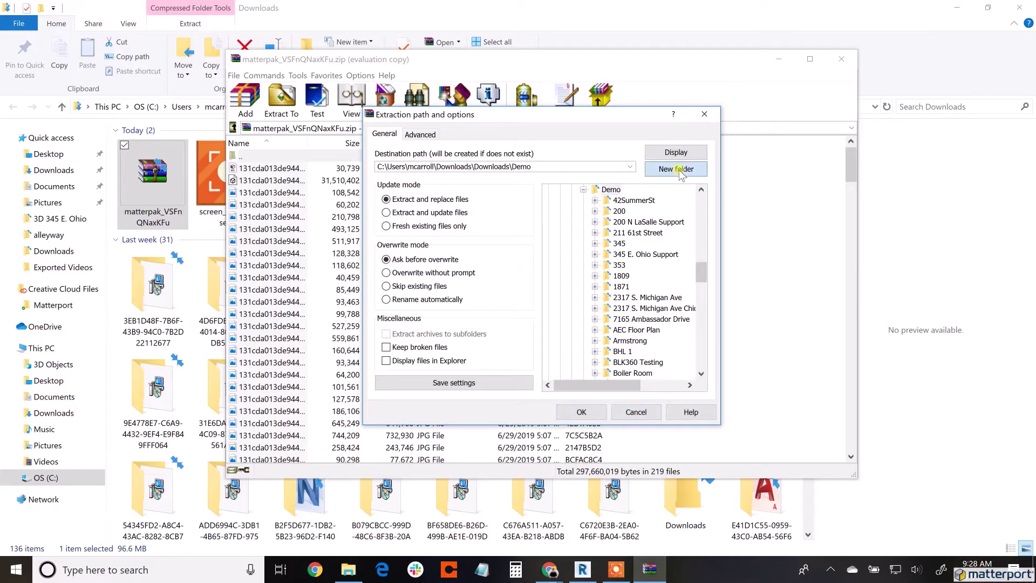
text(Picasso)
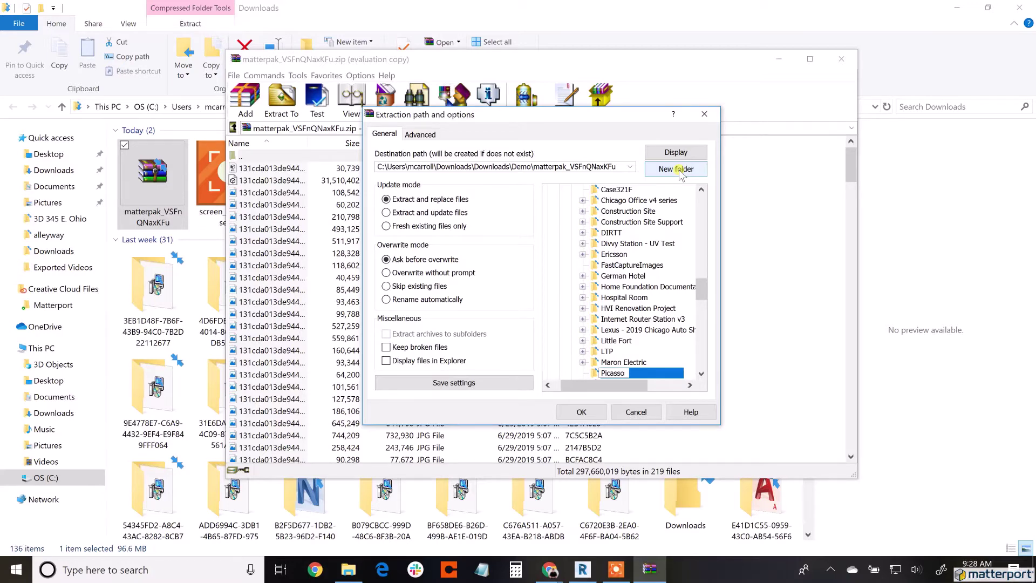
key(Return)
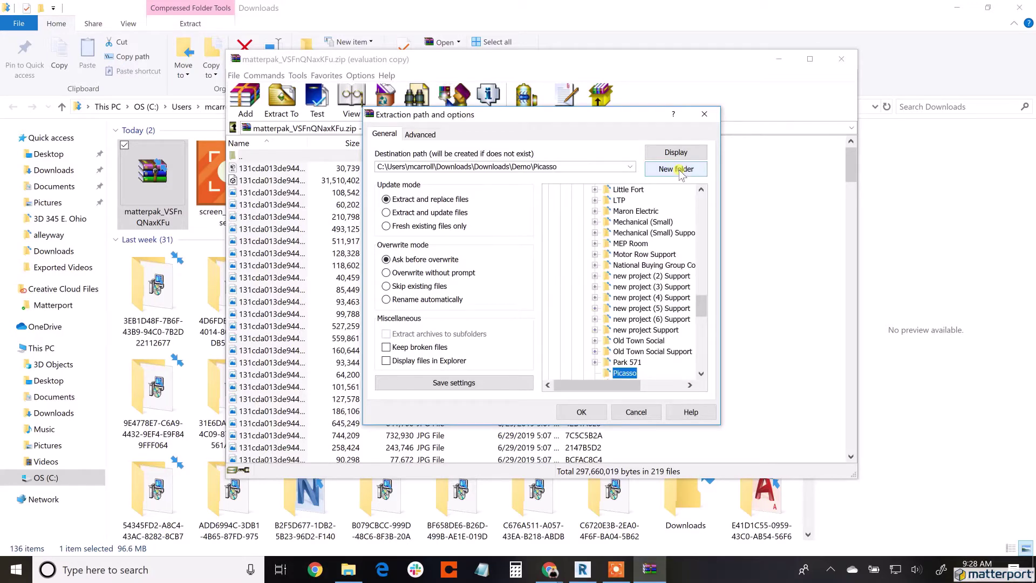
click(678, 170)
text(3D Data)
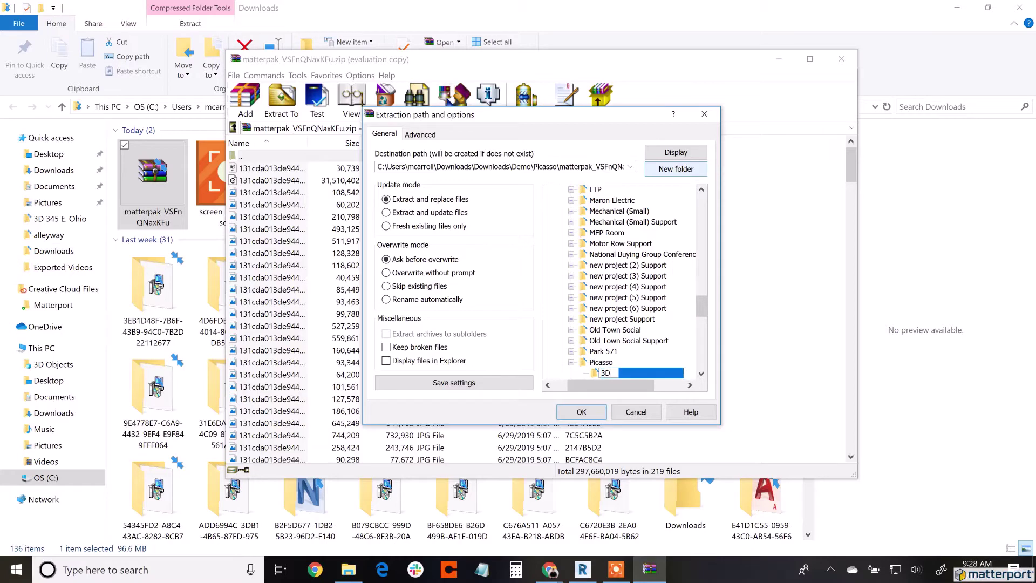
click(681, 170)
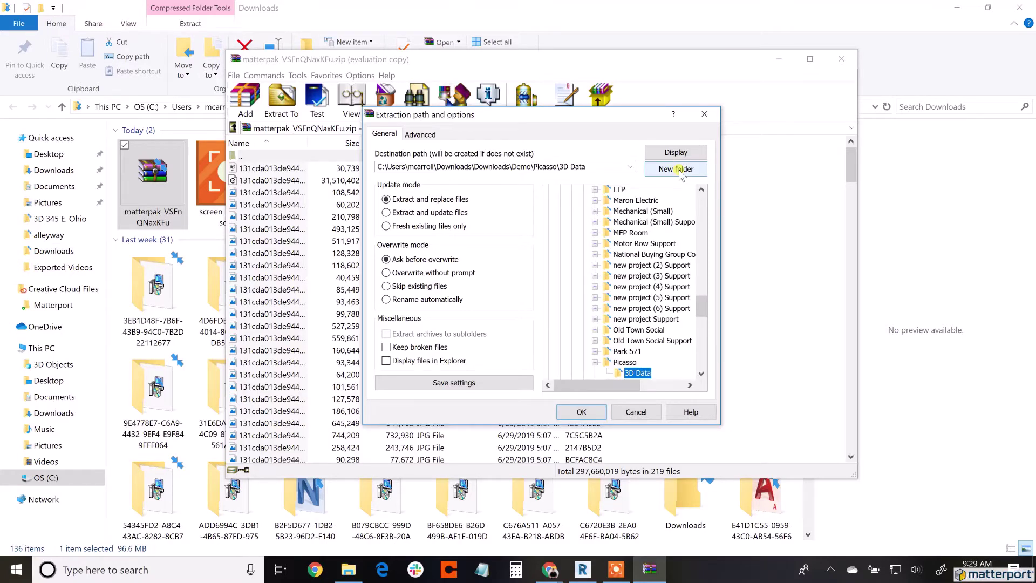
key(Return)
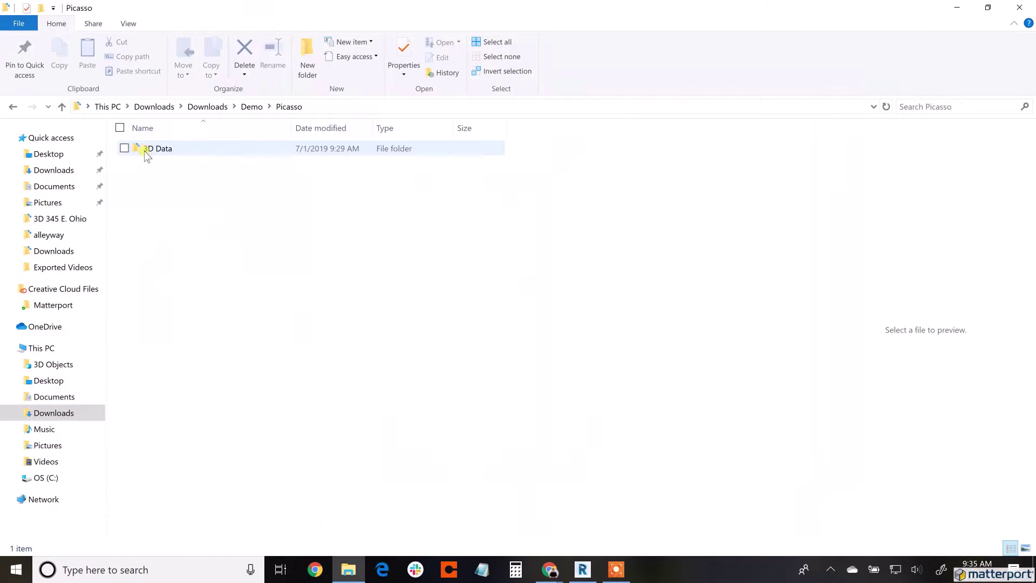
Step: Open the 3D Data folder and browse the extracted files, selecting the OBJ mesh
mouse_move(145, 154)
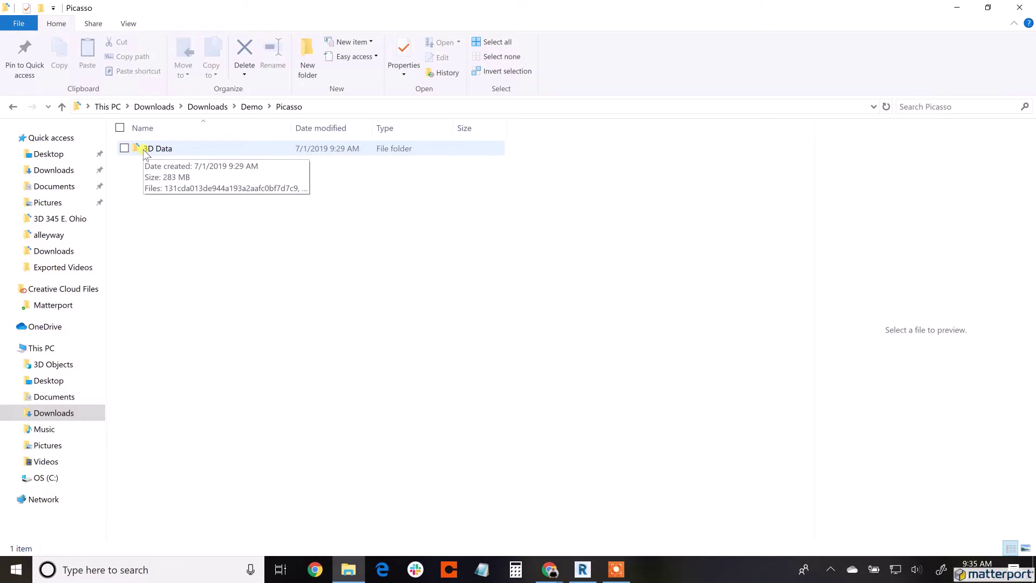
double_click(145, 149)
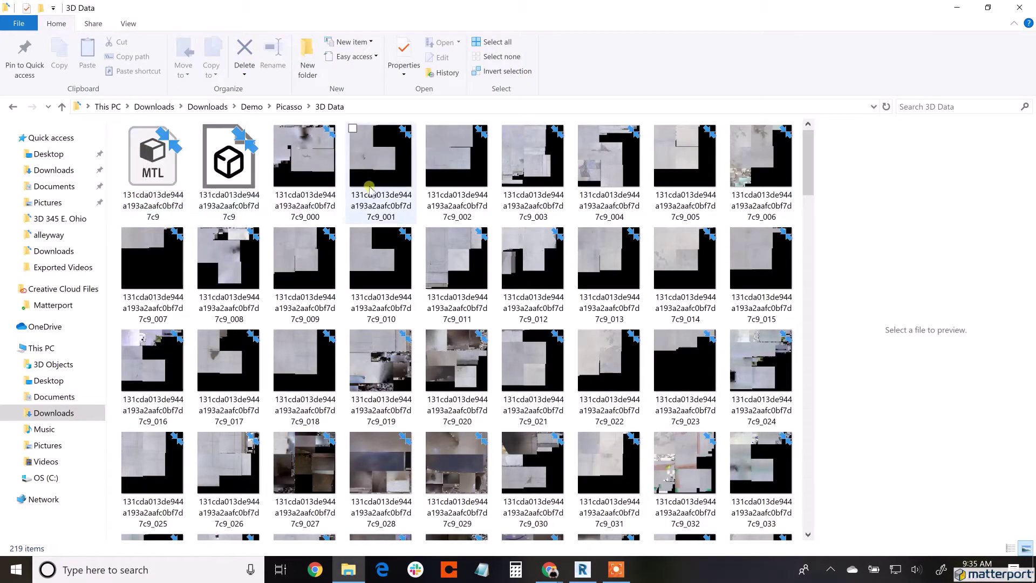
click(229, 161)
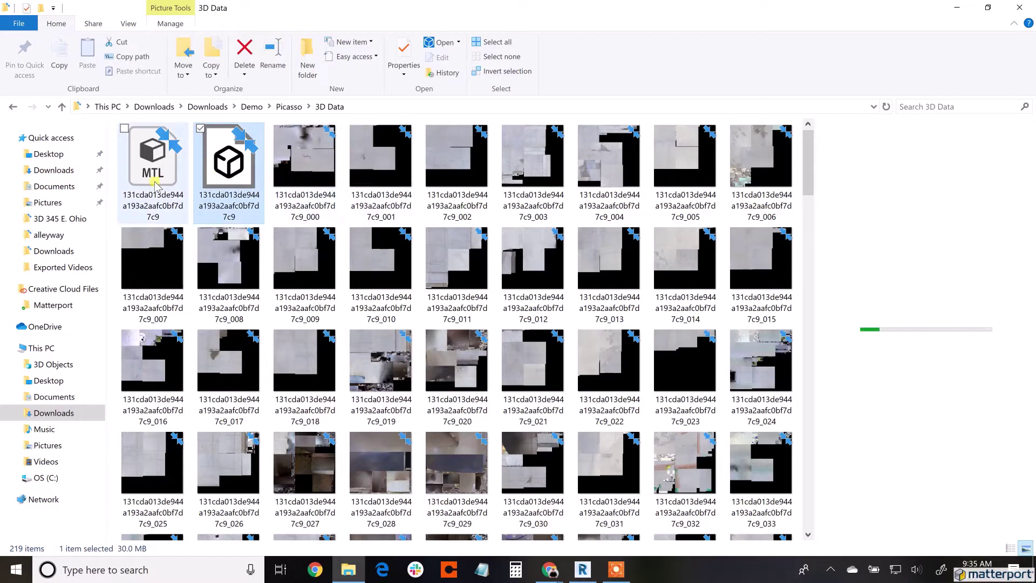
scroll(270, 259, down, 6)
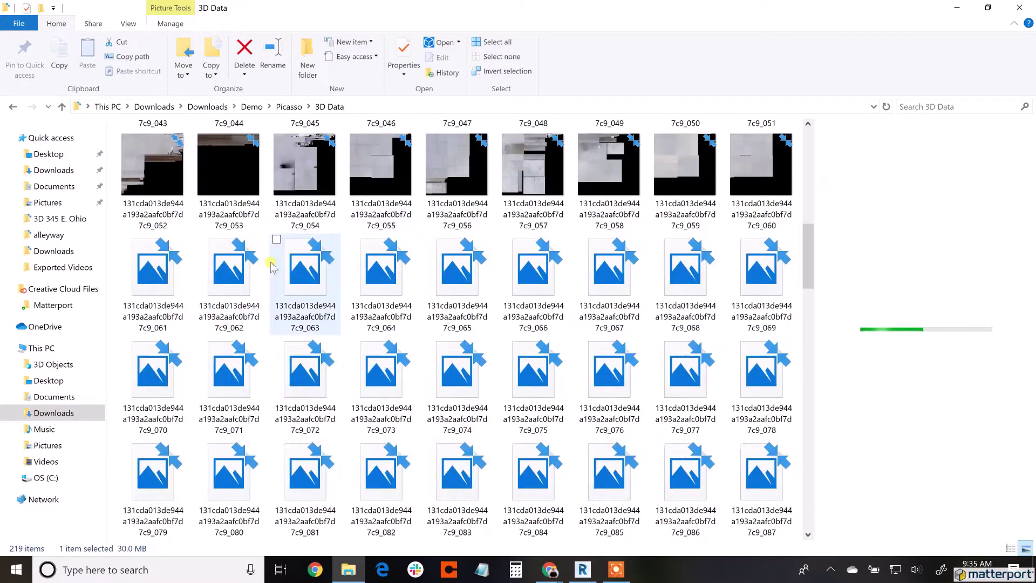
scroll(286, 262, down, 6)
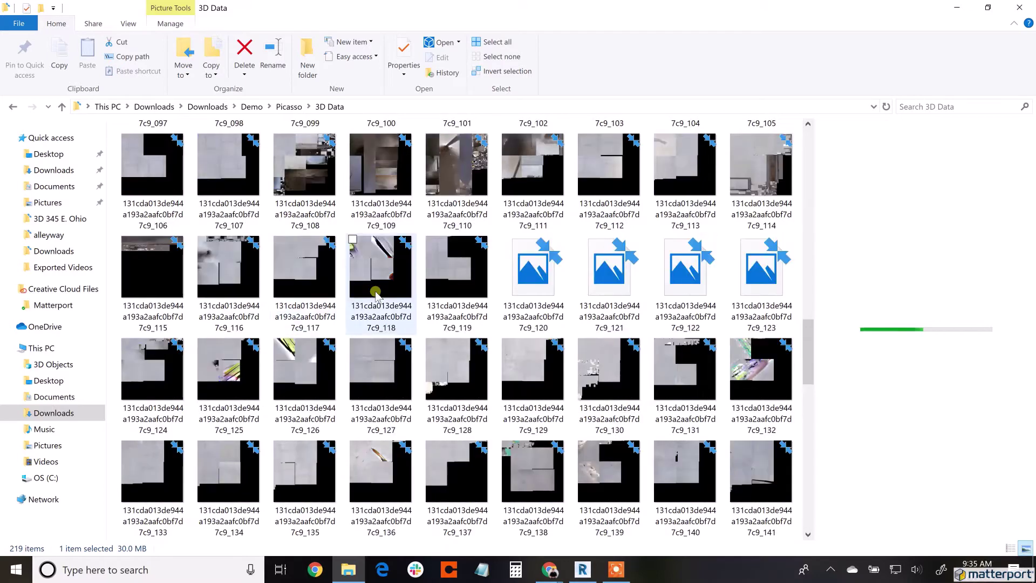
scroll(378, 296, down, 6)
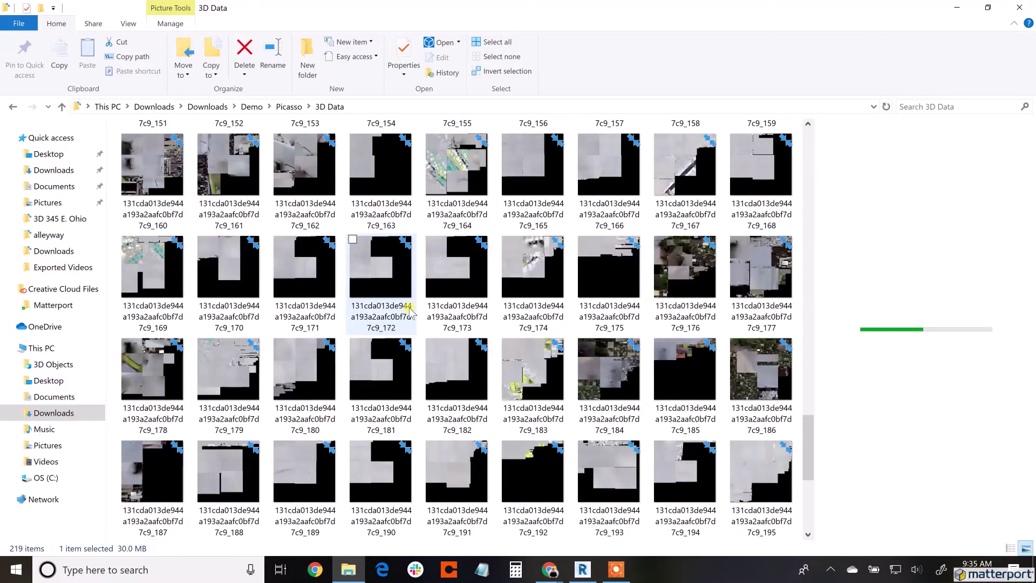
scroll(410, 311, down, 3)
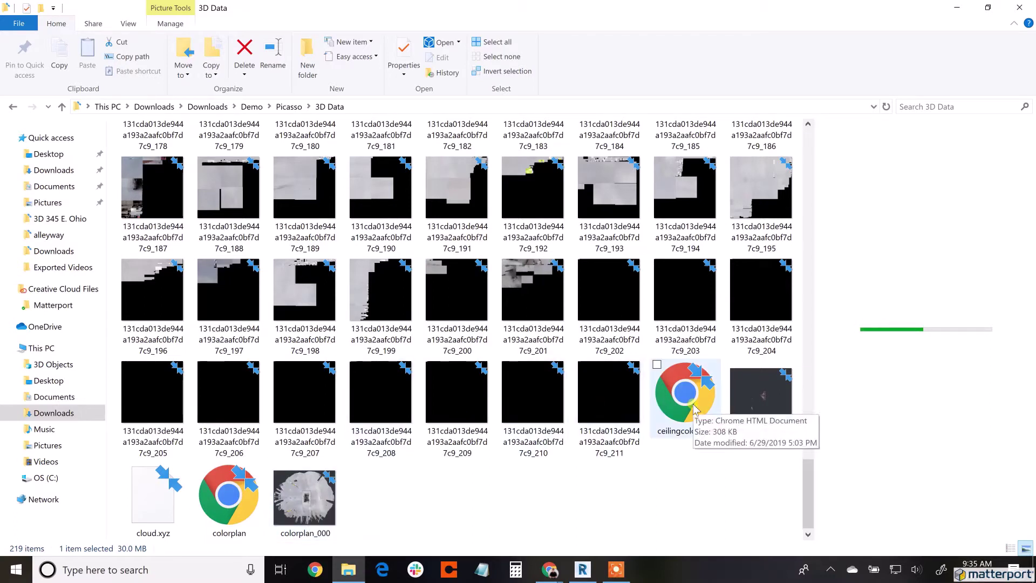
mouse_move(762, 390)
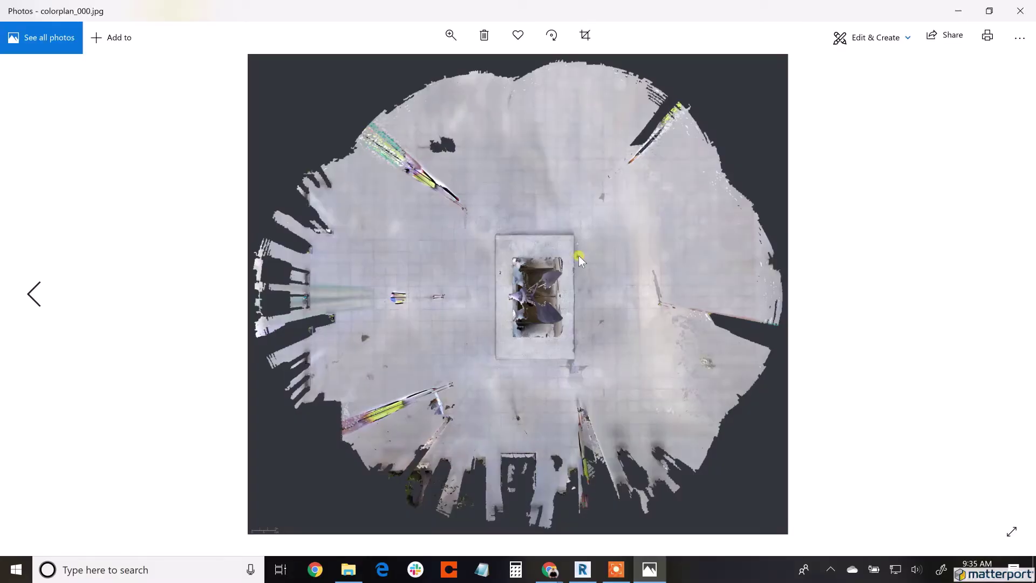
Step: Zoom into the colorplan_000 overhead image and pan around the central sculpture
click(450, 35)
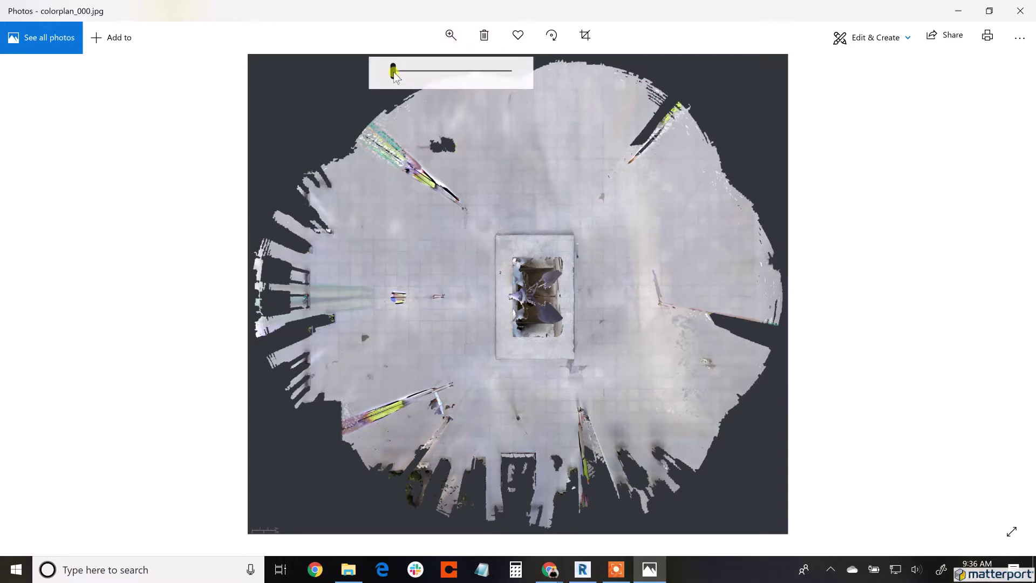
drag(393, 70, 435, 70)
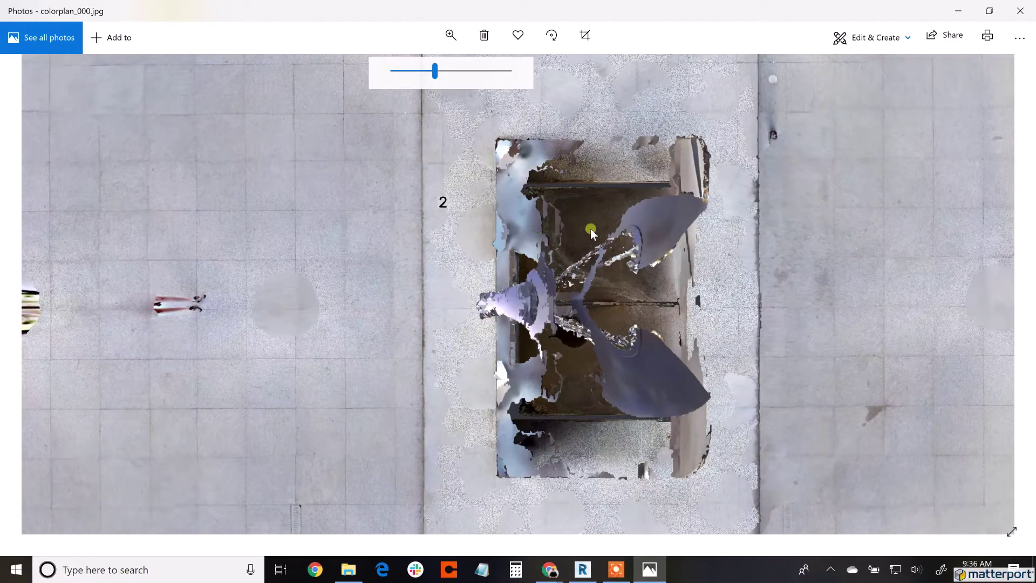
drag(591, 233, 406, 231)
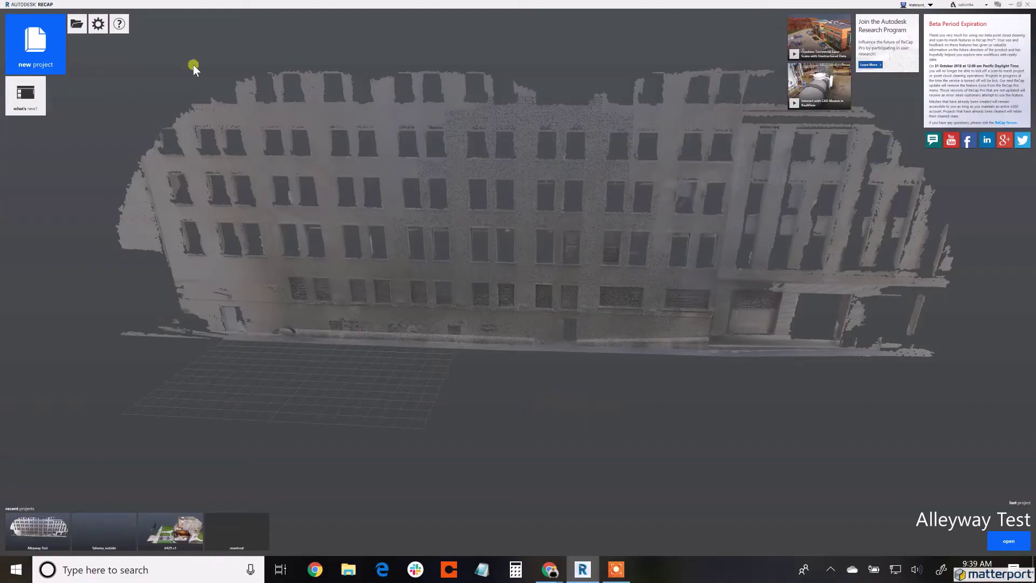
Step: Create a point-cloud import project named 'Picasso - Daley Plaza' and choose to import a whole folder
click(42, 64)
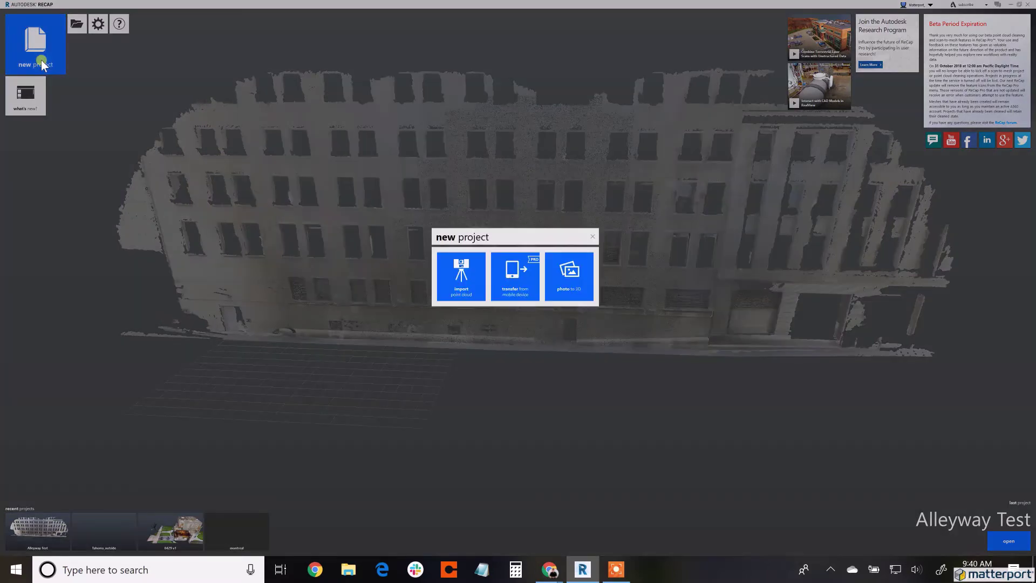
click(456, 276)
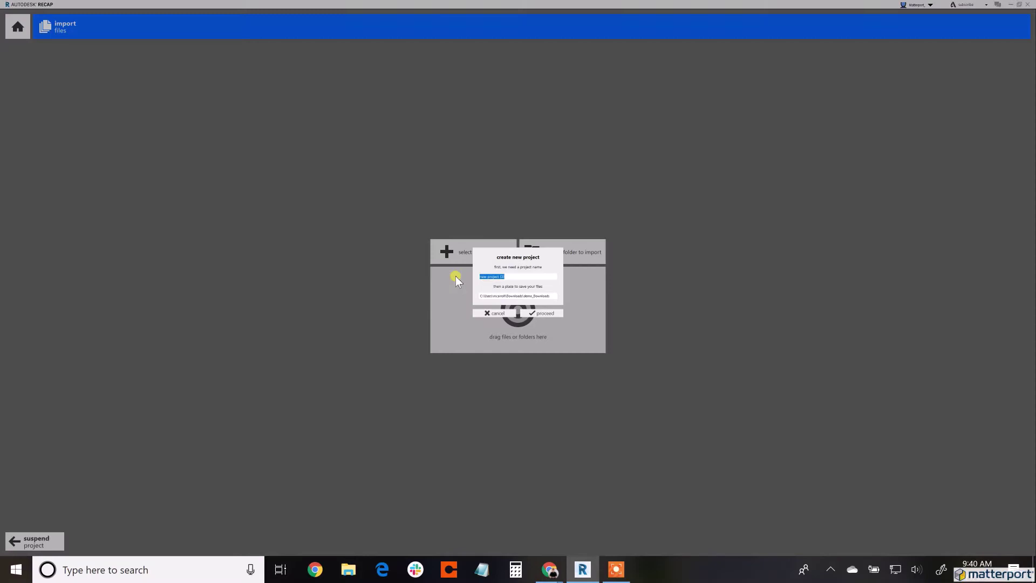
text(Picasso - Daley Plaza)
click(546, 313)
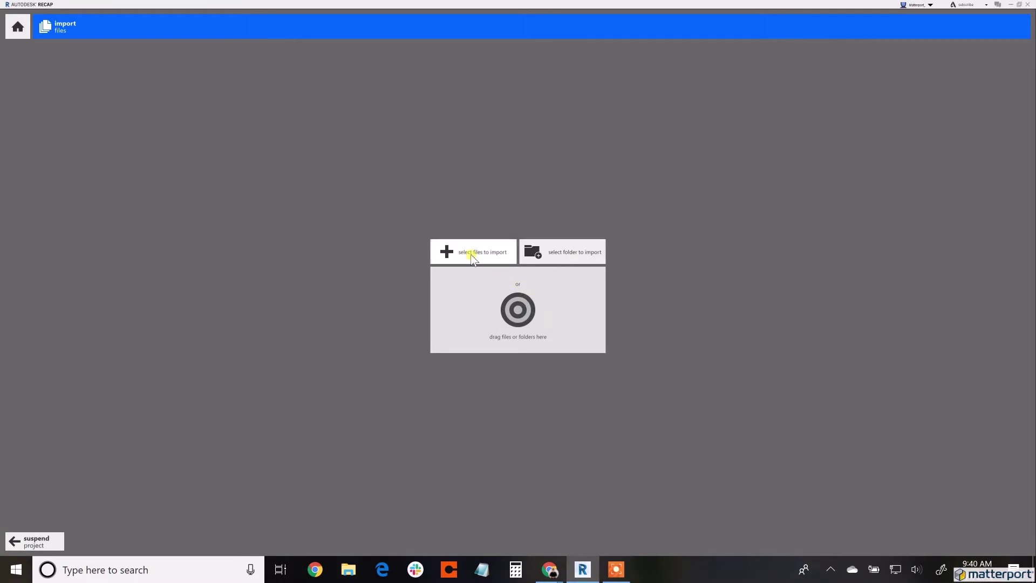
click(564, 253)
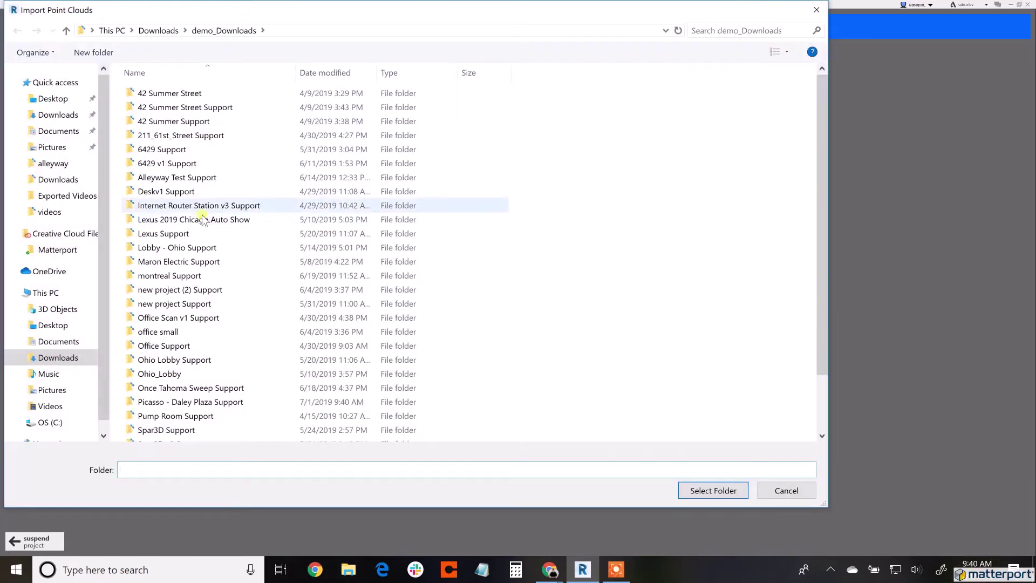
Step: Browse to Downloads\Downloads\Demo\Picasso and pick its 3D Data folder as the import source
click(67, 32)
click(389, 108)
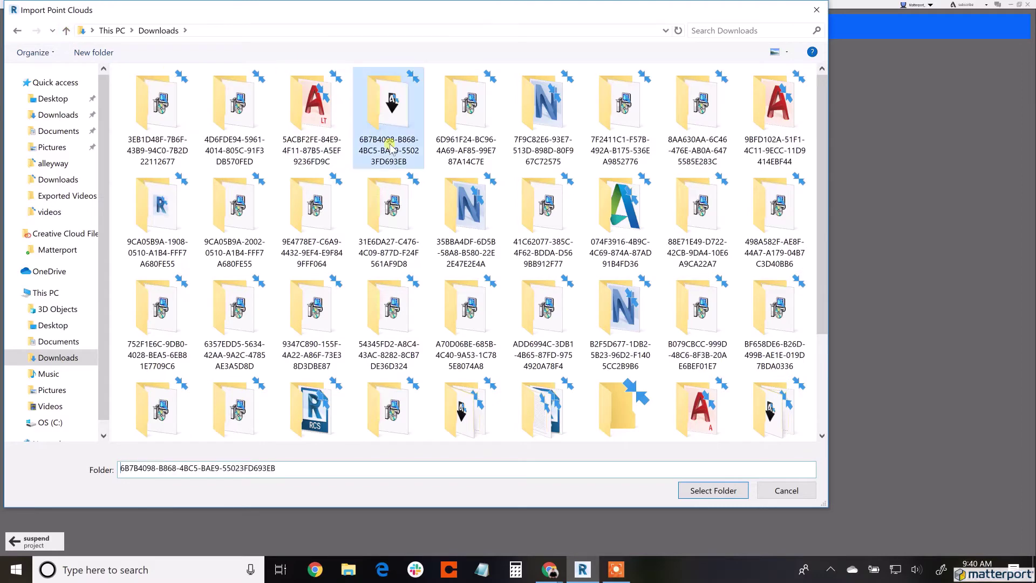
scroll(388, 243, down, 3)
click(388, 281)
double_click(620, 278)
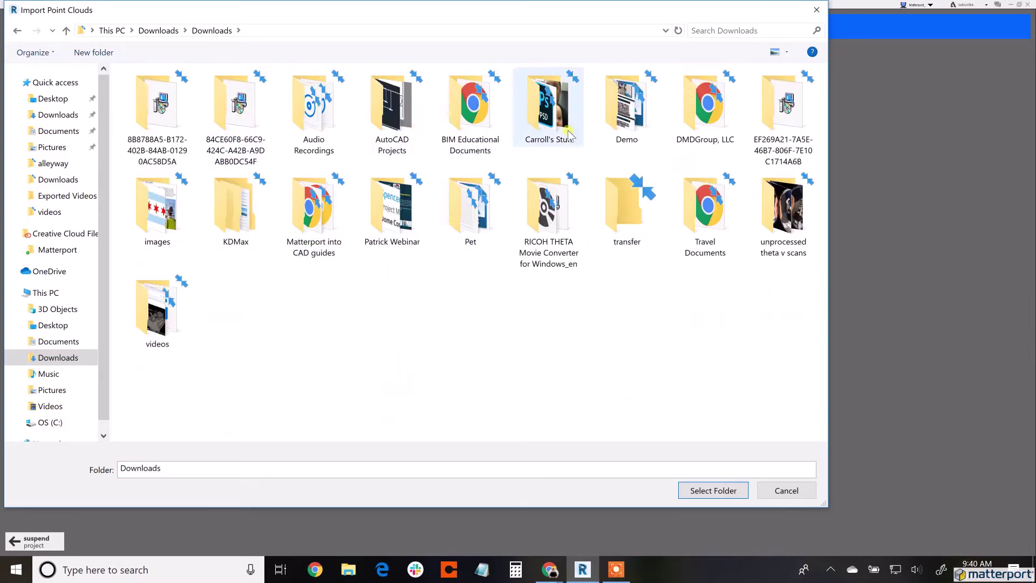
double_click(627, 128)
scroll(629, 131, down, 10)
click(466, 208)
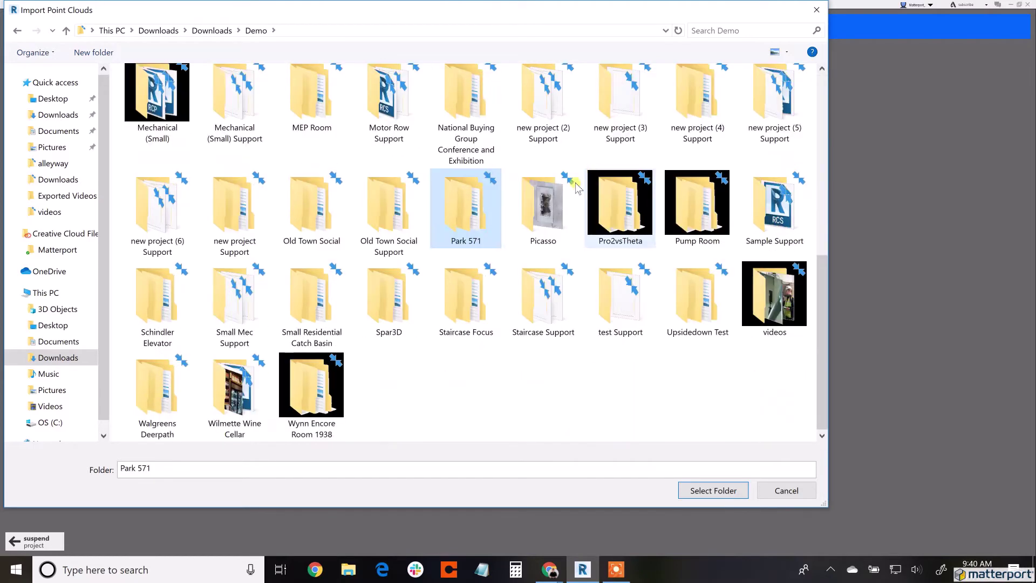
double_click(548, 204)
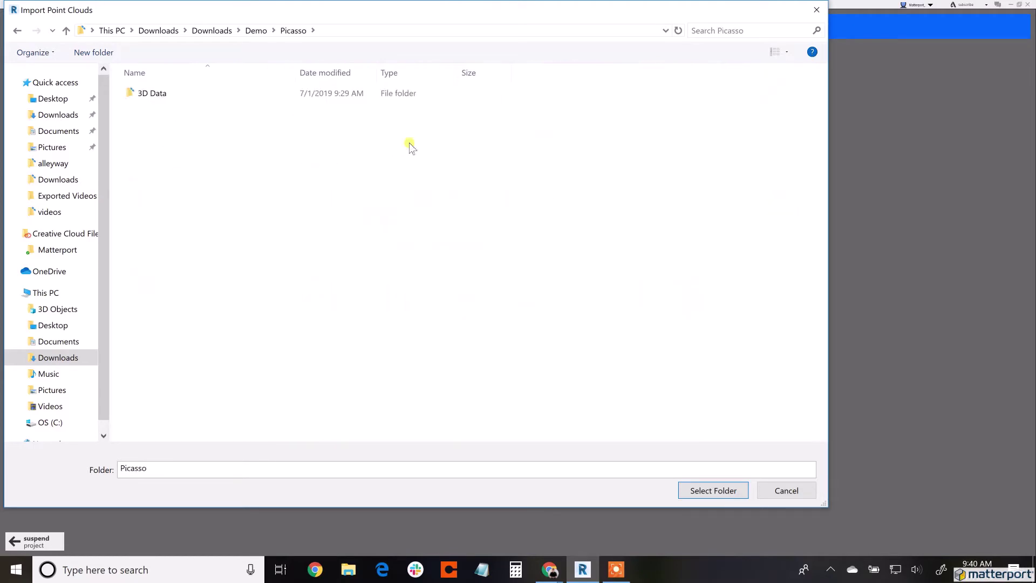
click(164, 97)
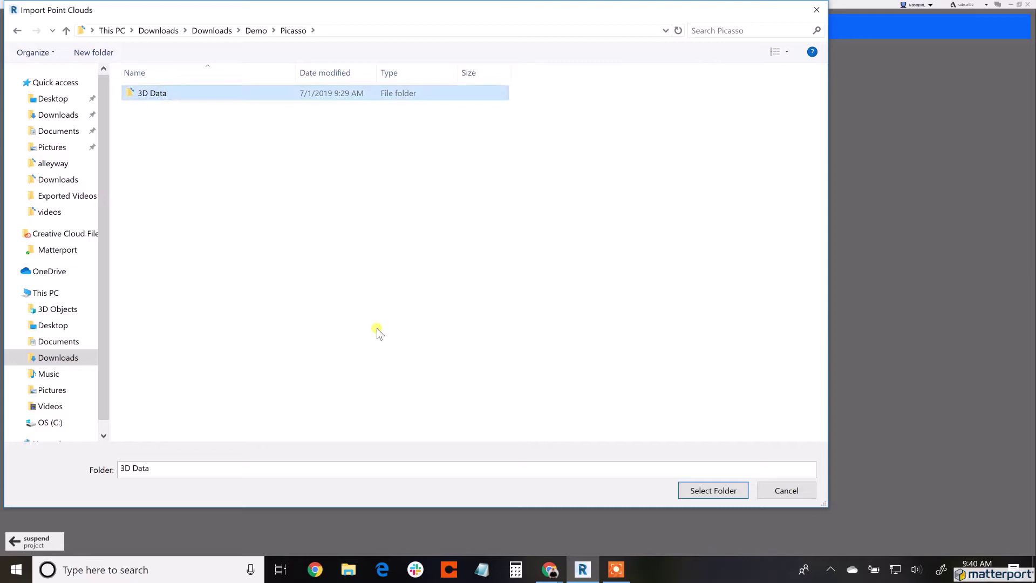
Step: Confirm 3D Data as the import folder, review the text options, and index the scan to 100%
click(721, 491)
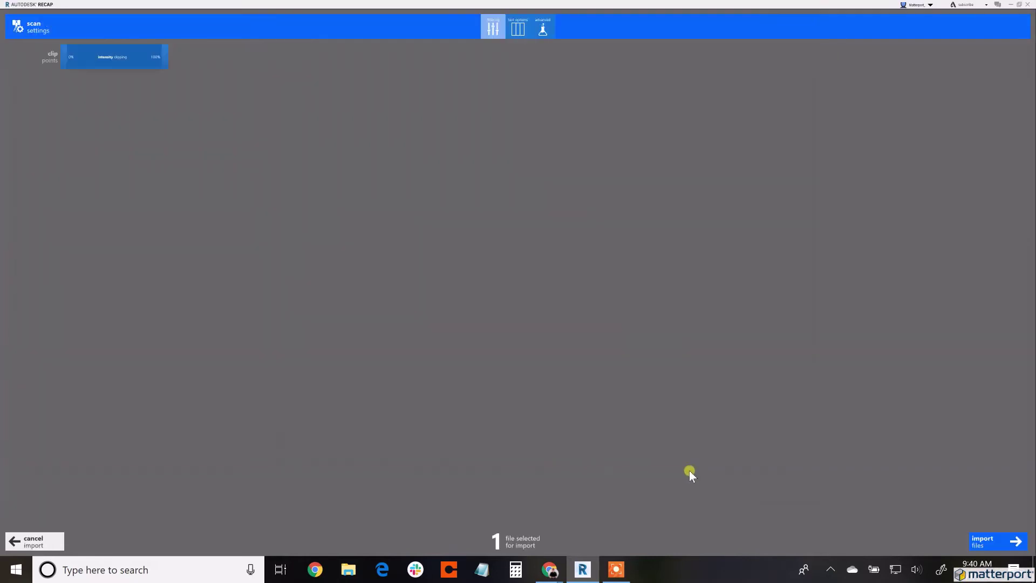
click(519, 32)
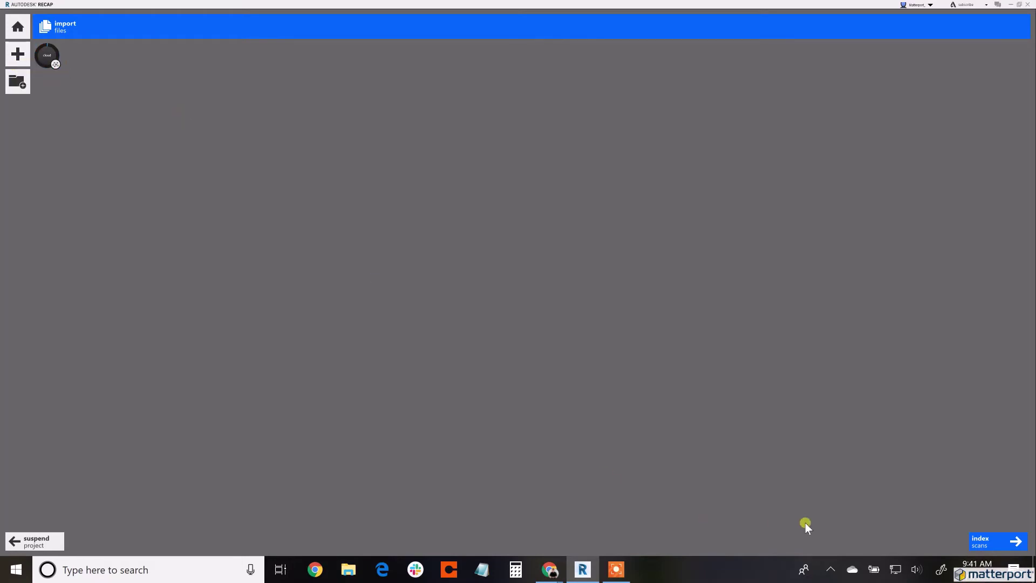
click(1001, 543)
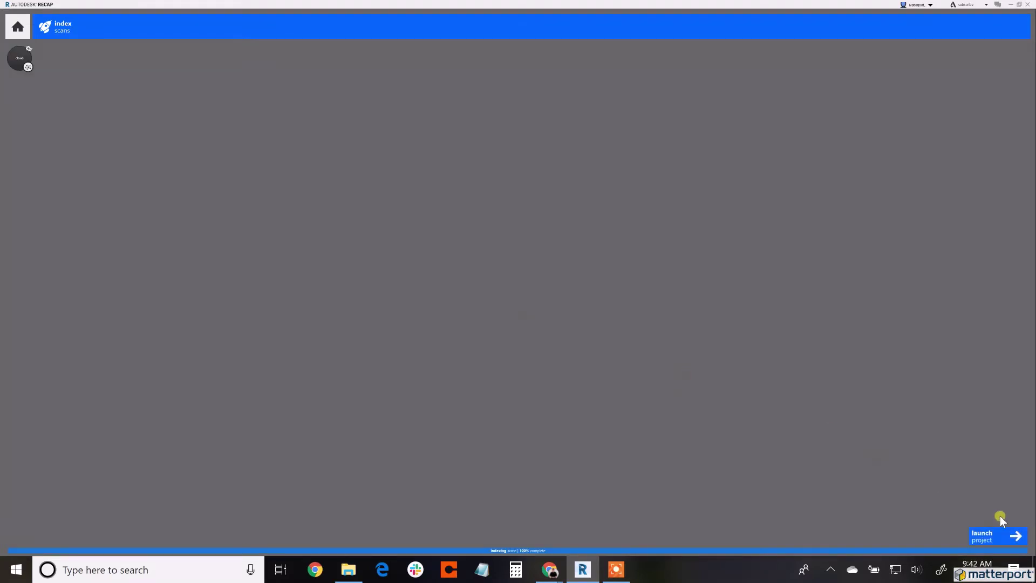
Step: Launch the Picasso - Daley Plaza project and orbit, zoom and pan around the sculpture and plaza
click(994, 534)
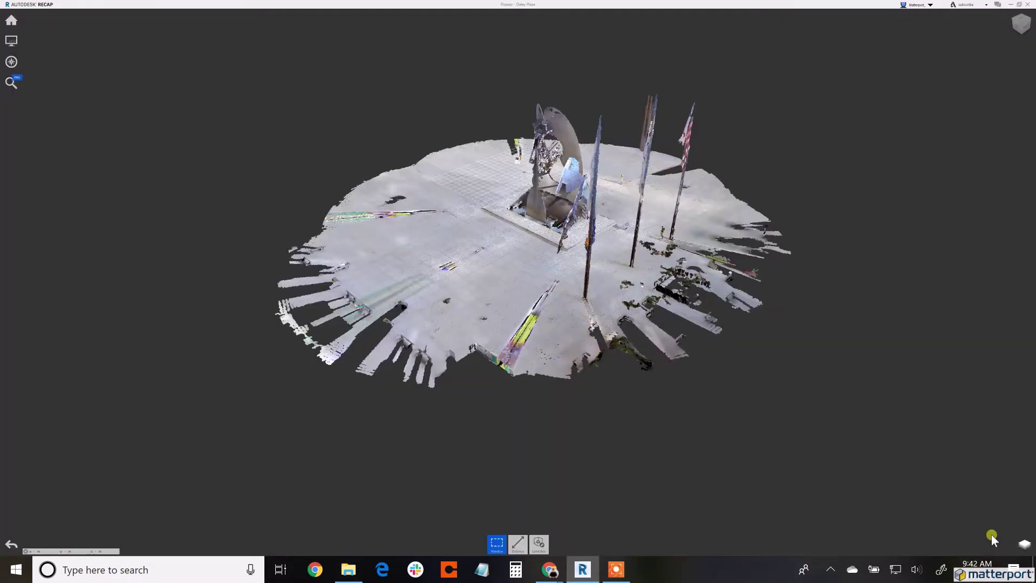
mouse_move(472, 237)
mouse_down()
mouse_move(700, 242)
mouse_move(777, 229)
mouse_move(827, 202)
mouse_up()
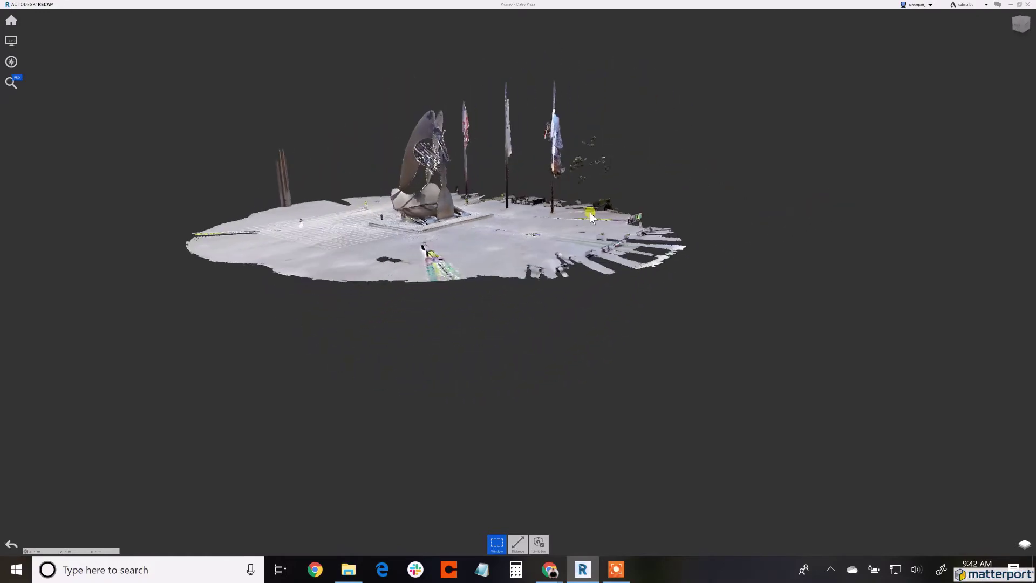
scroll(464, 231, up, 3)
scroll(464, 230, up, 5)
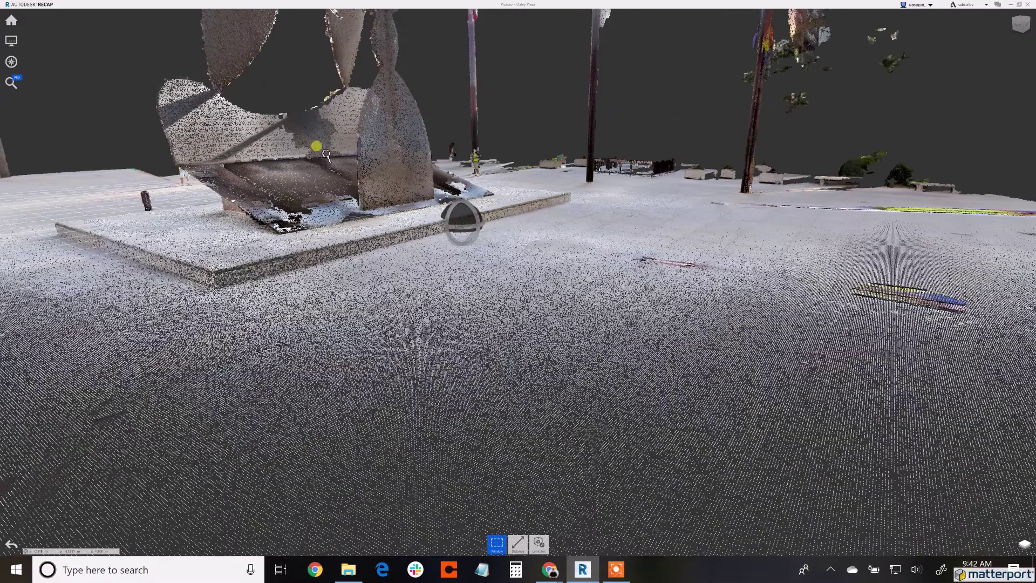
mouse_move(462, 214)
middle_down()
mouse_move(328, 208)
mouse_move(343, 403)
middle_up()
mouse_move(344, 403)
mouse_down()
mouse_move(377, 328)
mouse_move(173, 178)
mouse_move(365, 185)
mouse_move(419, 245)
mouse_move(625, 328)
mouse_move(623, 312)
mouse_move(563, 359)
mouse_move(422, 335)
mouse_move(382, 264)
mouse_move(426, 107)
mouse_move(471, 269)
mouse_move(461, 367)
mouse_move(449, 342)
mouse_move(610, 351)
mouse_move(541, 368)
mouse_move(572, 349)
mouse_move(366, 346)
mouse_move(601, 234)
mouse_up()
scroll(437, 181, up, 8)
scroll(429, 178, down, 5)
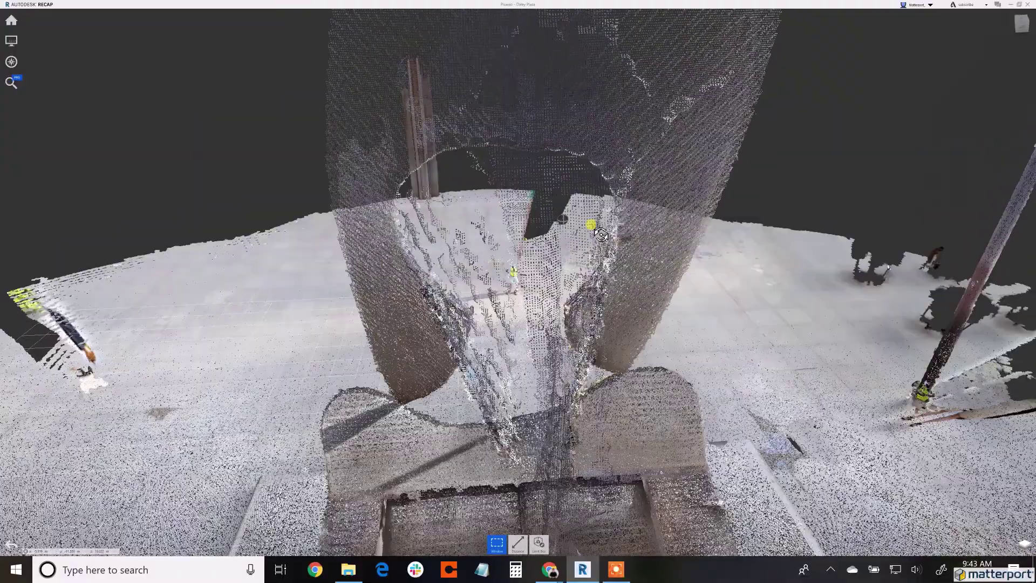
mouse_move(527, 301)
mouse_down()
mouse_move(479, 351)
mouse_move(576, 429)
mouse_move(592, 484)
mouse_move(561, 460)
mouse_move(558, 418)
mouse_move(619, 319)
mouse_move(610, 352)
mouse_up()
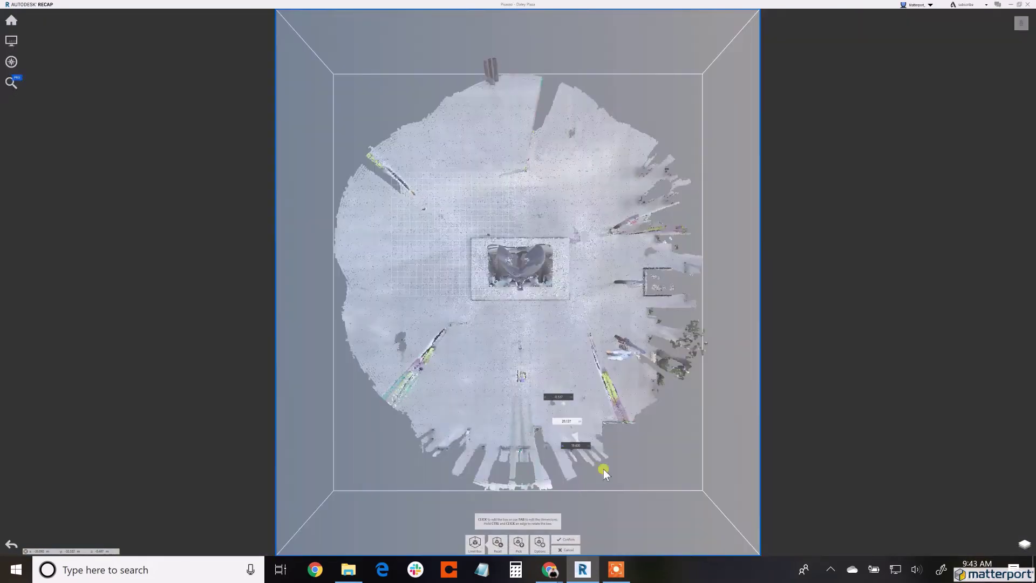
Step: Adjust the limit box's front face in toward the sculpture
drag(603, 468, 744, 409)
click(661, 464)
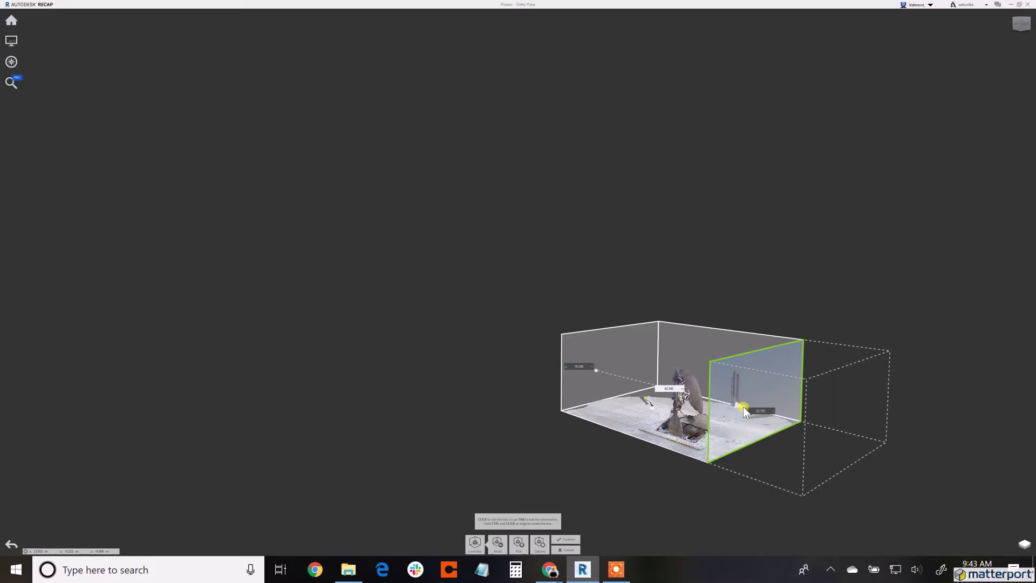
click(811, 386)
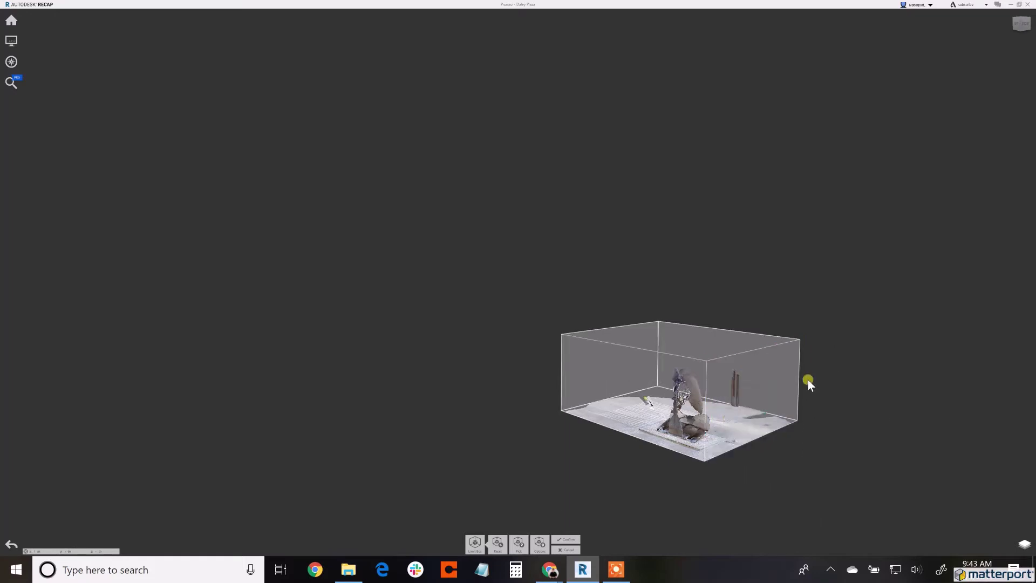
Step: Pull the limit box's left side in toward the sculpture
scroll(804, 390, up, 5)
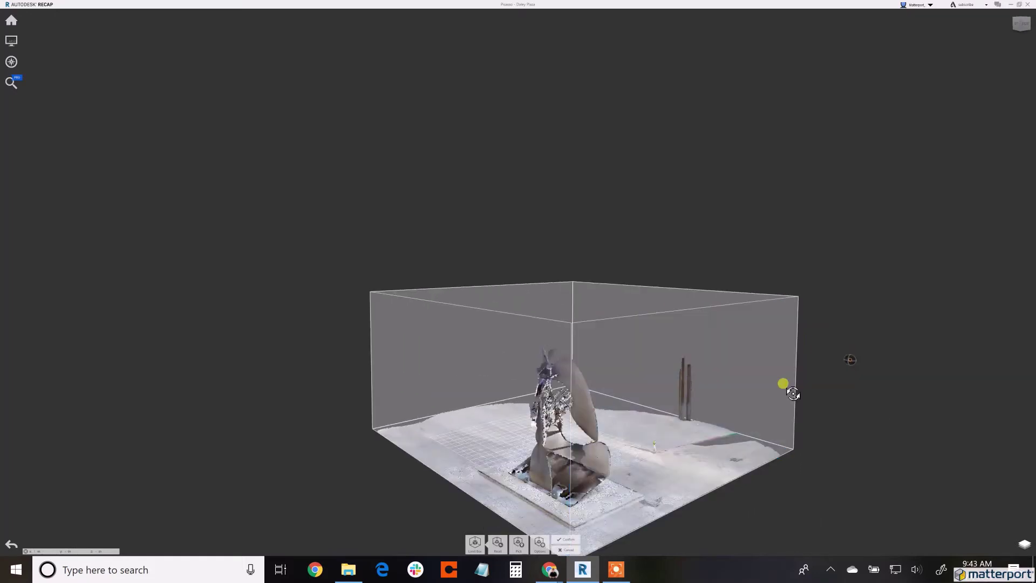
drag(792, 394, 754, 400)
click(754, 400)
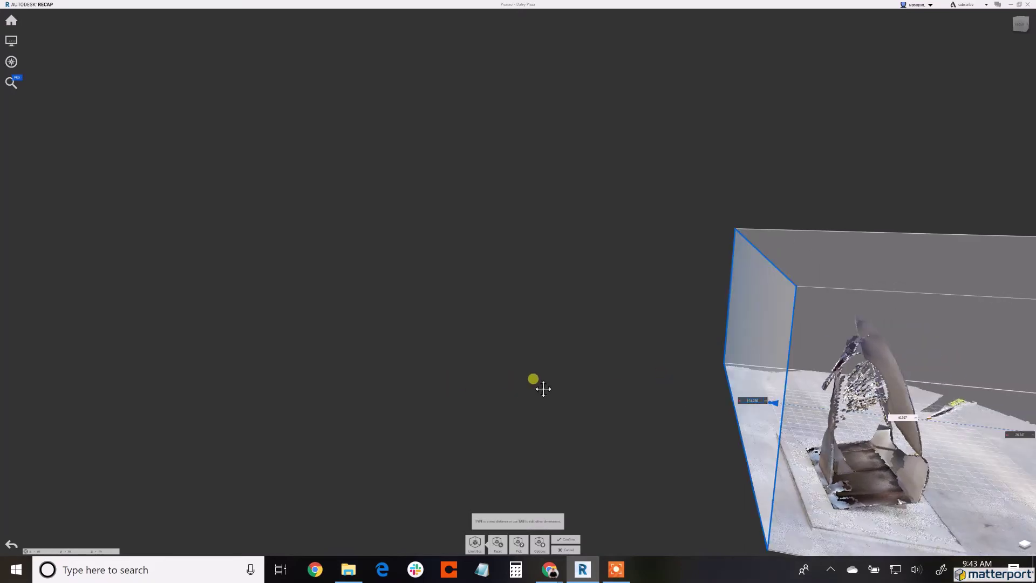
drag(543, 389, 398, 377)
drag(504, 384, 247, 349)
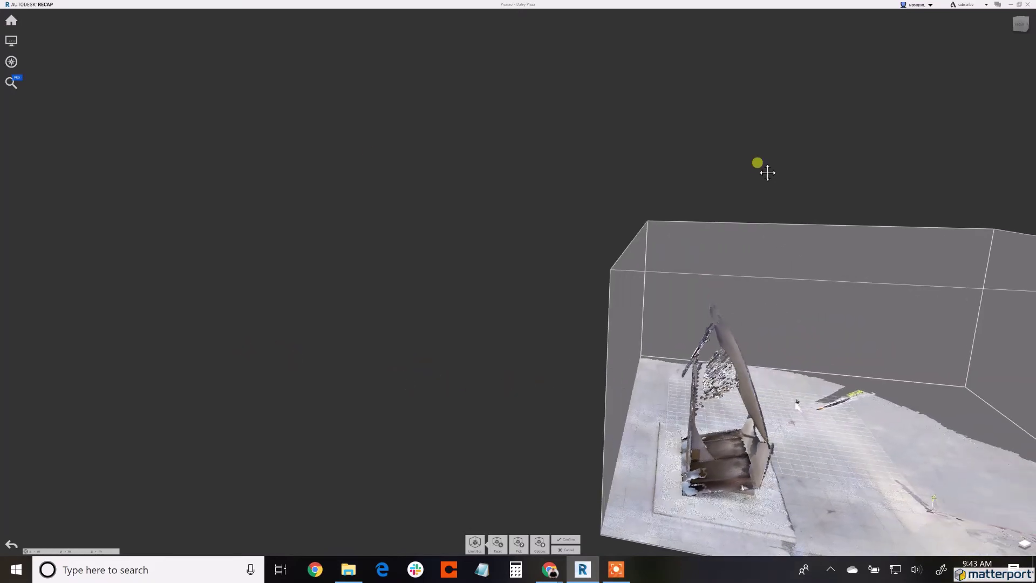
mouse_move(767, 172)
mouse_down()
mouse_move(312, 155)
mouse_move(455, 162)
mouse_move(730, 203)
mouse_move(604, 196)
mouse_move(597, 232)
mouse_move(608, 351)
mouse_move(488, 224)
mouse_up()
scroll(546, 251, up, 3)
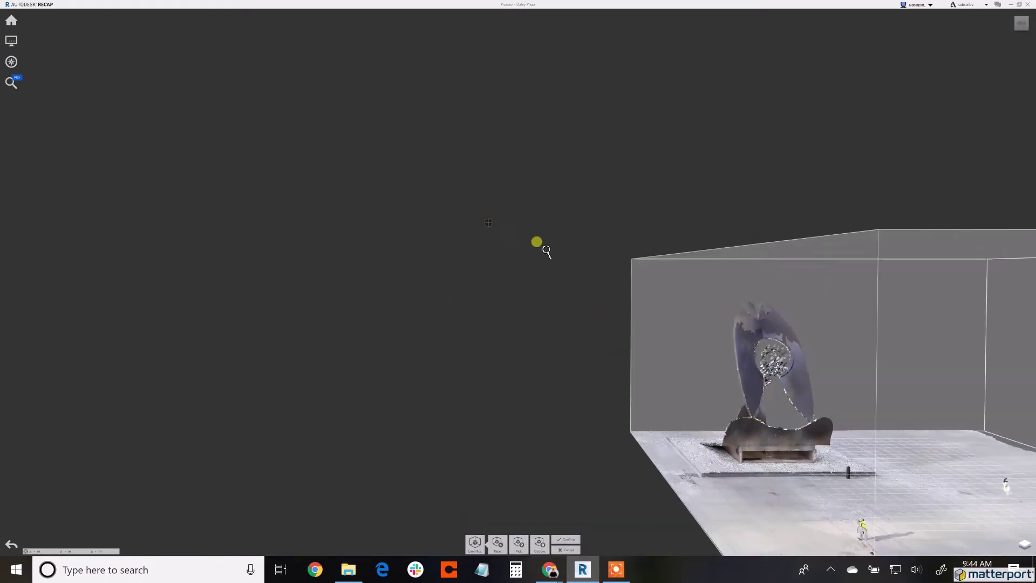
scroll(553, 257, down, 3)
scroll(717, 324, up, 2)
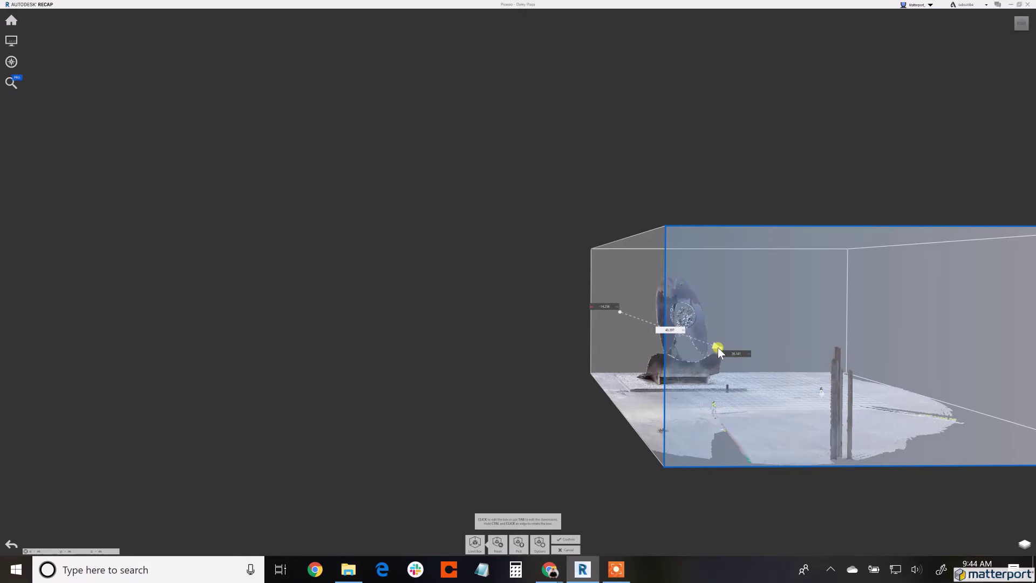
mouse_move(718, 352)
mouse_down()
mouse_move(732, 350)
mouse_move(642, 319)
mouse_move(802, 321)
mouse_move(906, 294)
mouse_move(896, 312)
mouse_move(836, 319)
mouse_up()
Step: Pull the limit box's right side in toward the sculpture
click(922, 326)
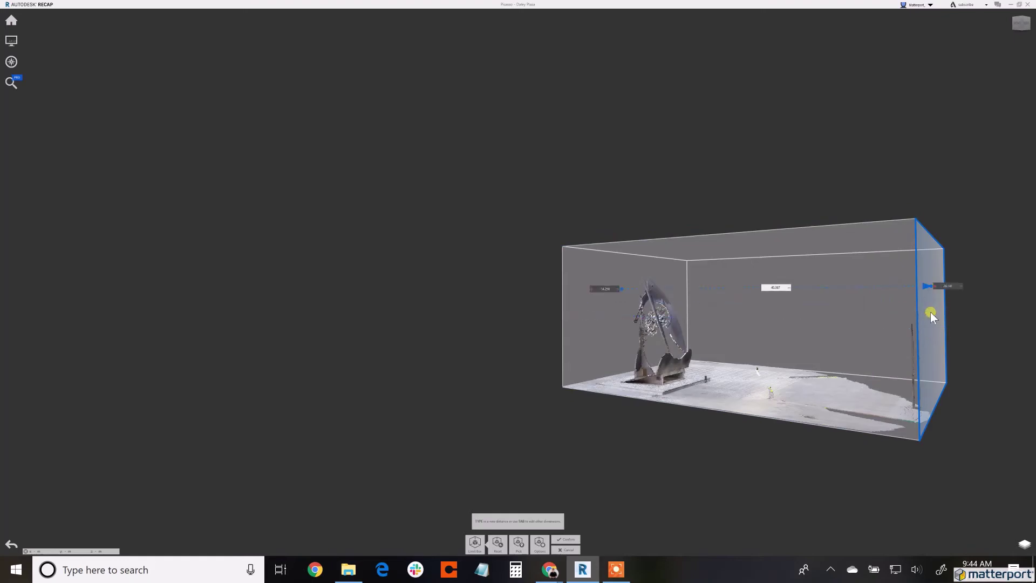
mouse_move(946, 363)
mouse_down()
mouse_move(928, 363)
mouse_move(948, 361)
mouse_up()
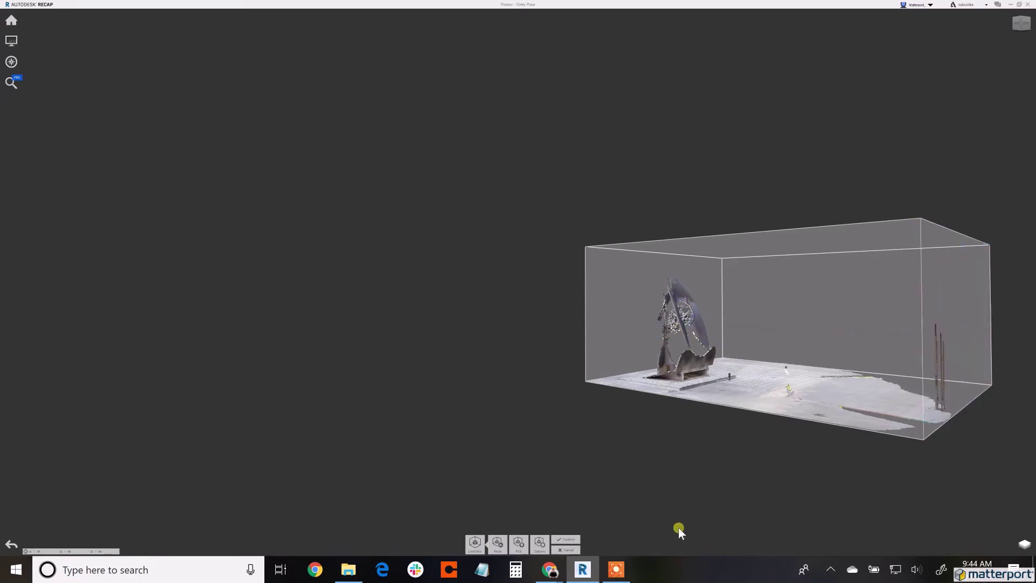
drag(969, 374, 772, 357)
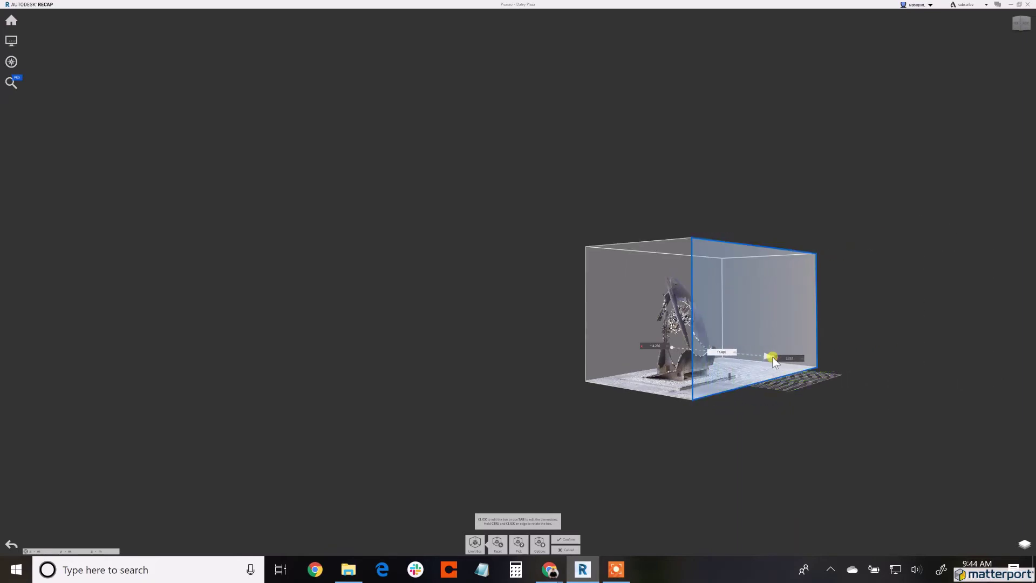
Step: Apply the trimmed limit box and inspect the cropped sculpture and slab from several angles
click(564, 542)
scroll(674, 367, up, 5)
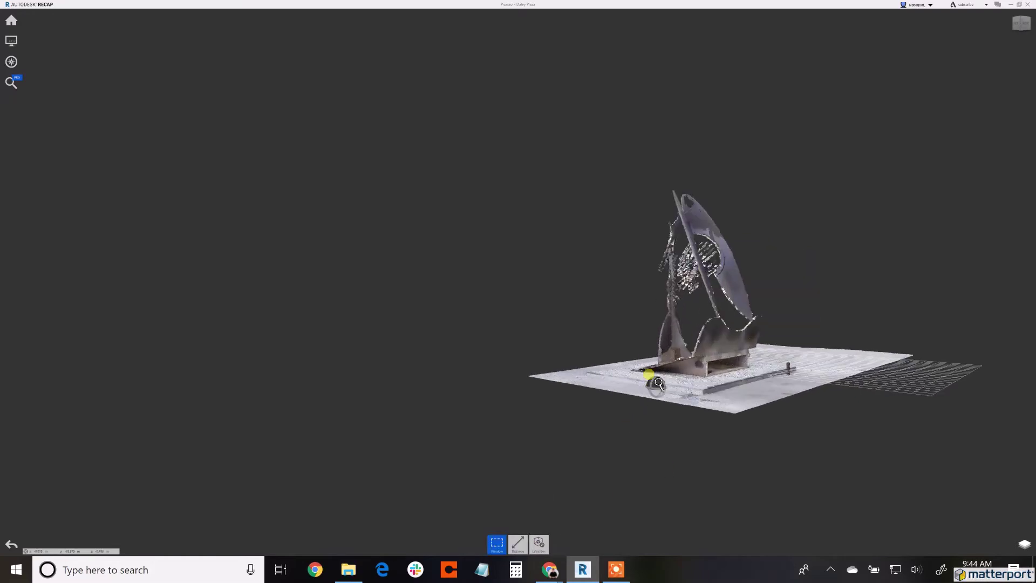
mouse_move(707, 304)
mouse_down()
mouse_move(527, 398)
mouse_move(733, 374)
mouse_move(560, 372)
mouse_move(389, 353)
mouse_move(617, 370)
mouse_move(483, 374)
mouse_up()
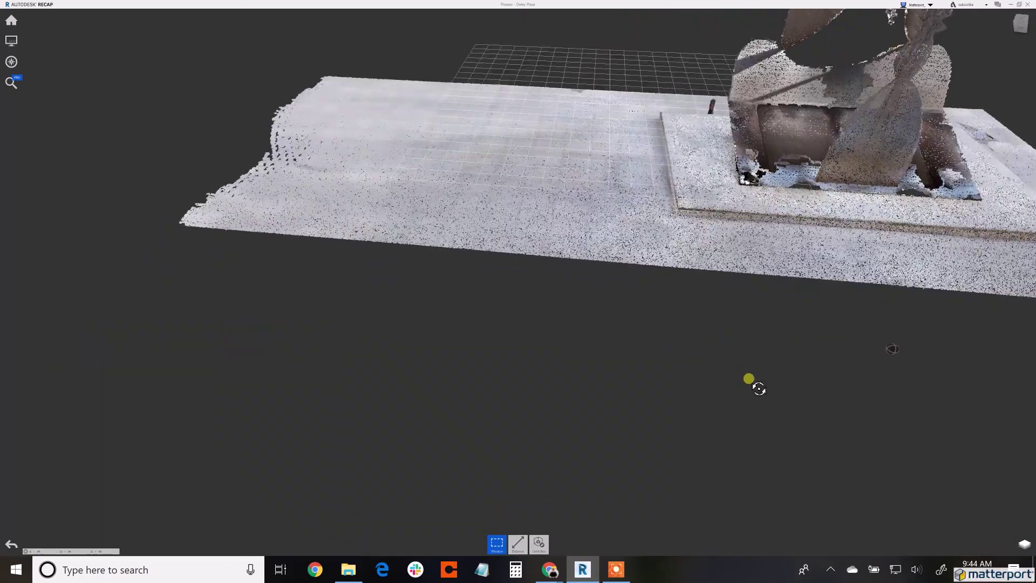
scroll(758, 388, down, 10)
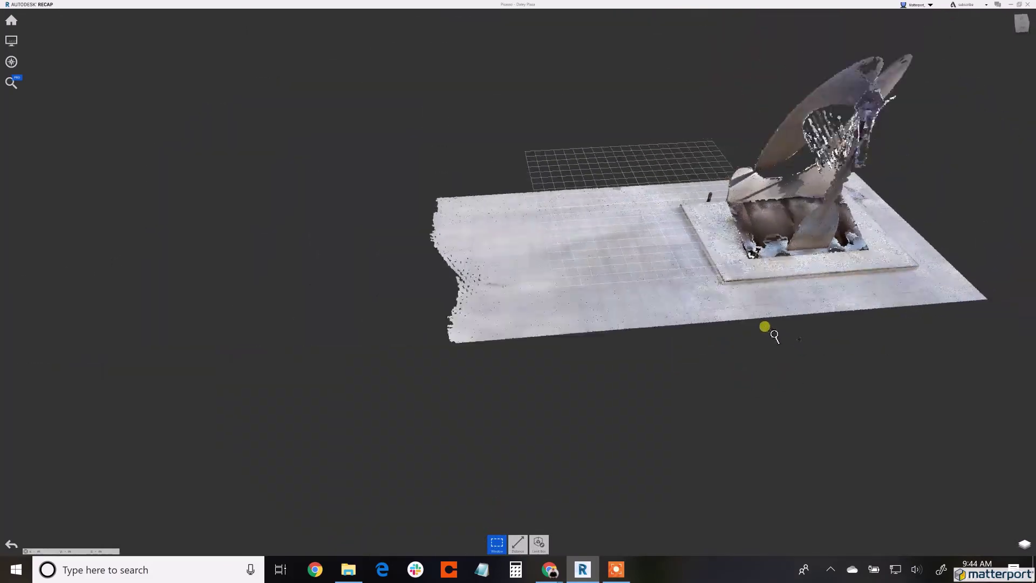
mouse_move(774, 336)
mouse_down()
mouse_move(802, 287)
mouse_move(890, 273)
mouse_up()
Step: Edit a new limit box, pulling its left side tight against the sculpture
mouse_move(541, 539)
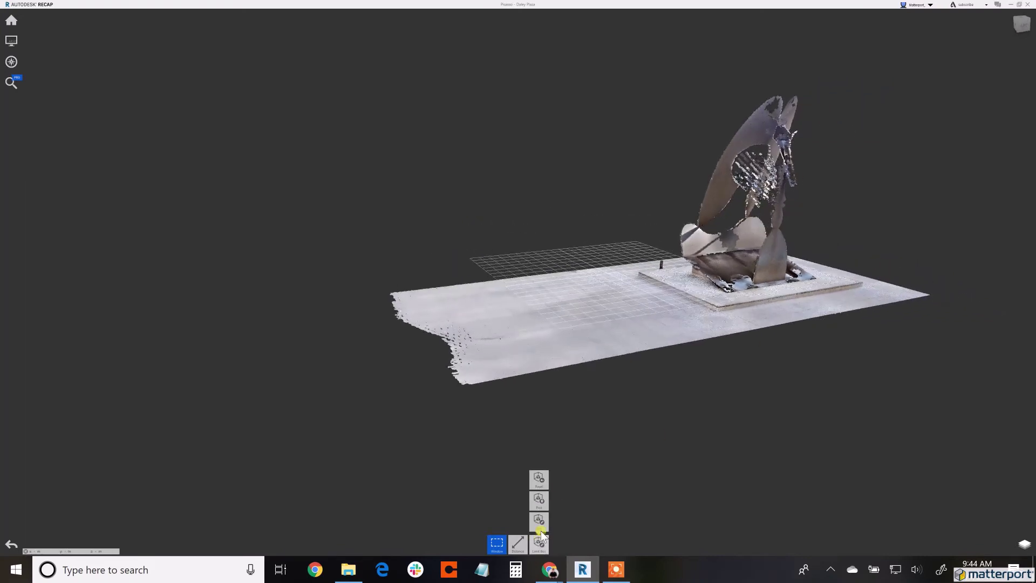
click(539, 521)
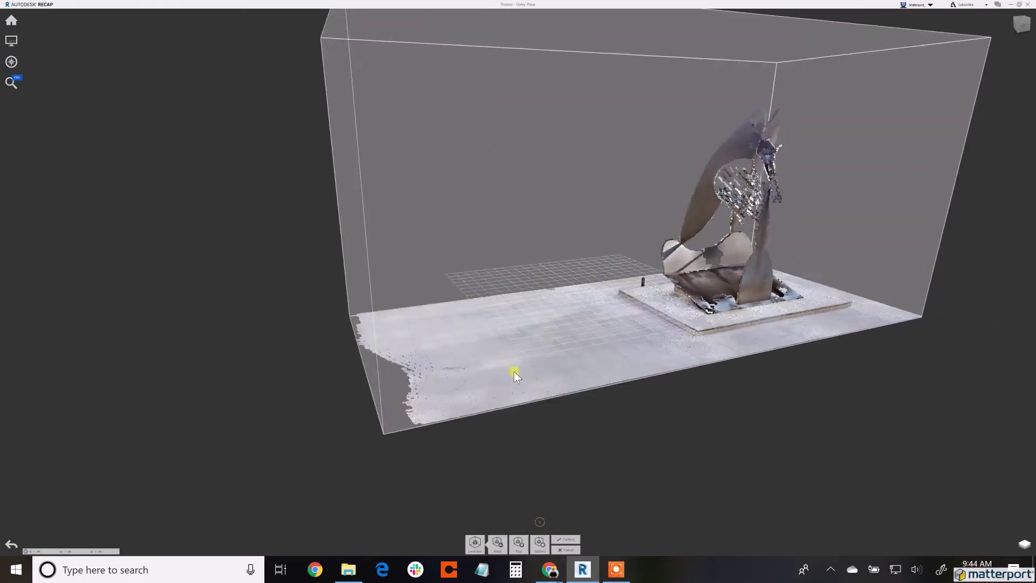
mouse_move(403, 314)
mouse_down()
mouse_move(451, 319)
mouse_move(283, 335)
mouse_up()
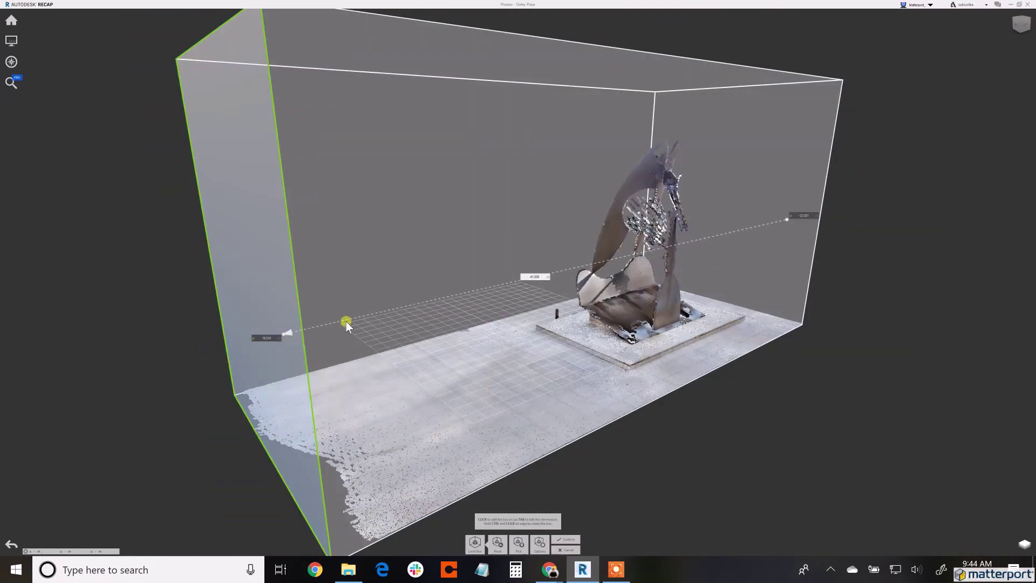
drag(347, 321, 613, 263)
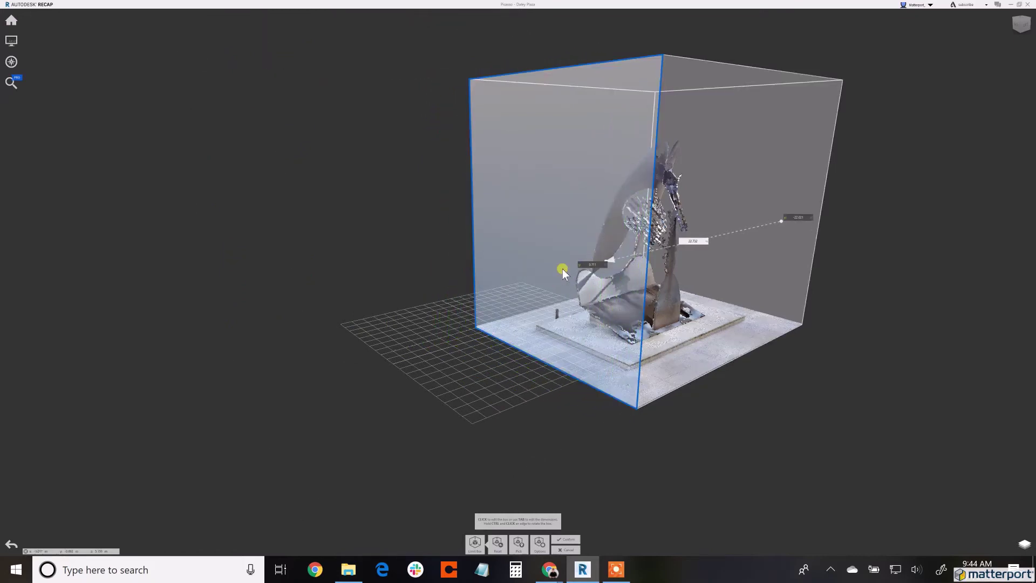
middle_drag(435, 362, 267, 355)
mouse_move(266, 355)
mouse_down()
mouse_move(689, 394)
mouse_move(548, 398)
mouse_move(461, 374)
mouse_move(448, 435)
mouse_move(452, 362)
mouse_up()
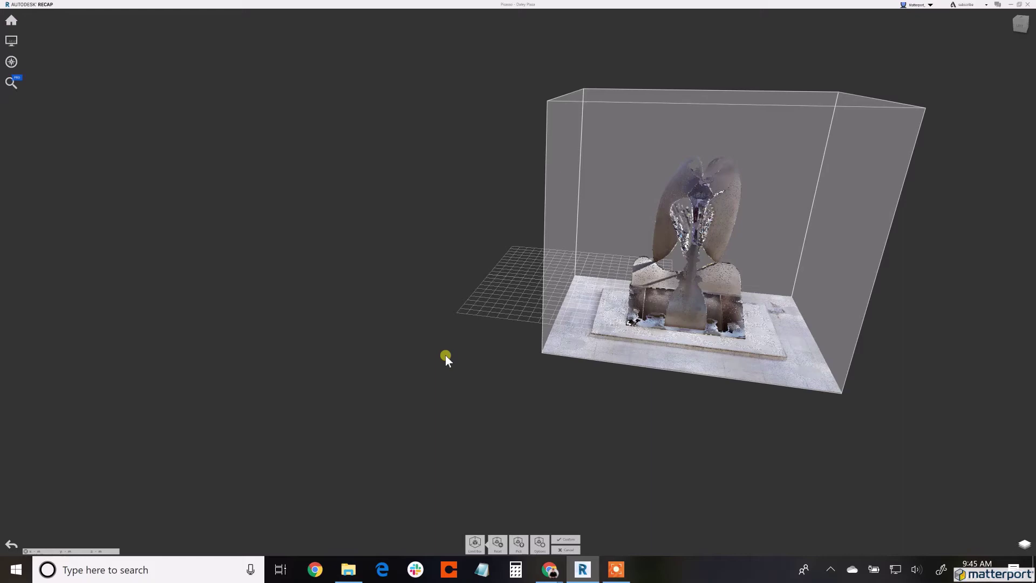
mouse_move(445, 355)
mouse_down()
mouse_move(484, 321)
mouse_move(370, 361)
mouse_move(248, 344)
mouse_move(600, 336)
mouse_move(606, 307)
mouse_up()
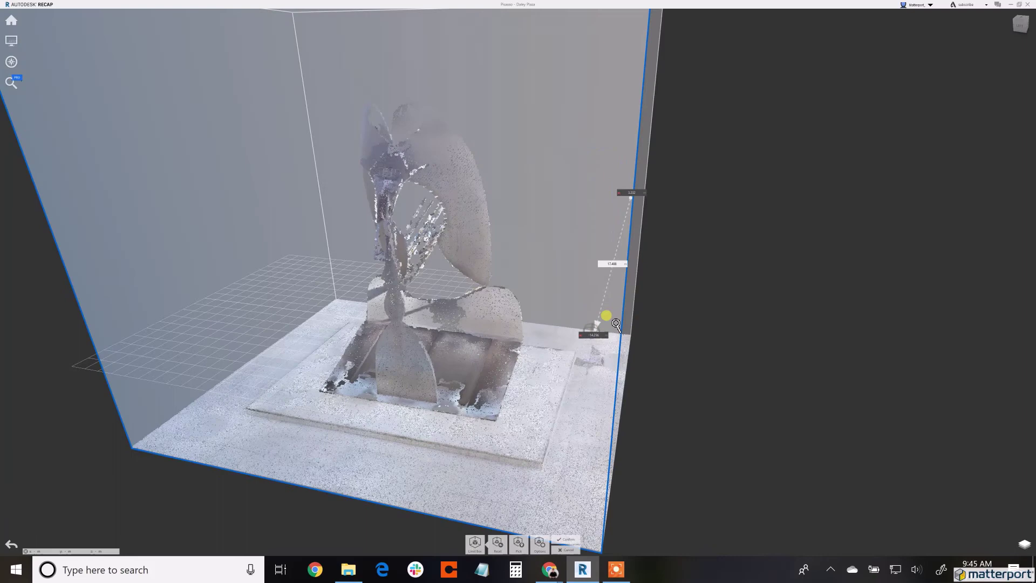
drag(877, 245, 602, 516)
Step: Apply the tightened crop and start exporting the scans from the Home menu
click(566, 539)
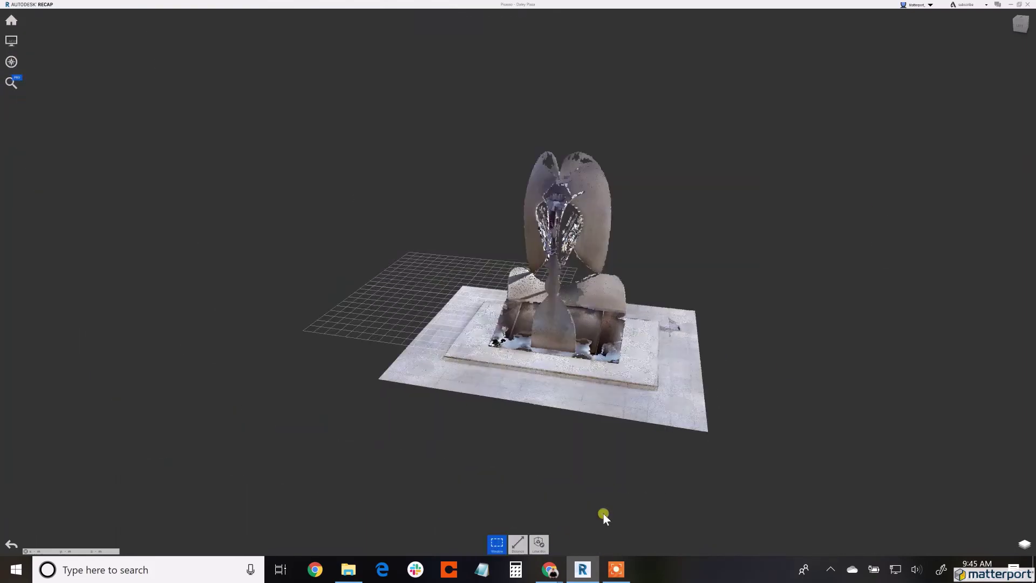
mouse_move(8, 24)
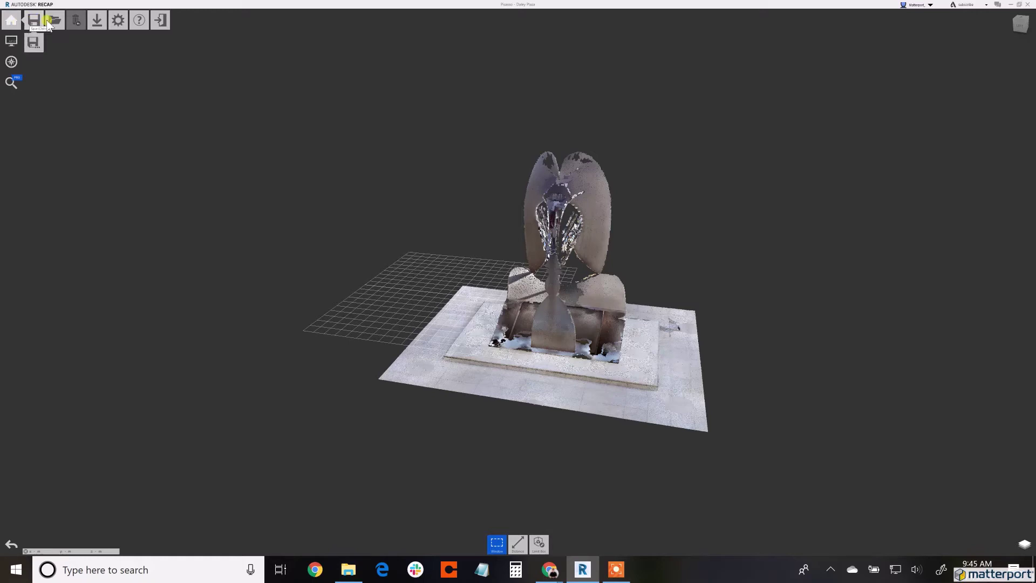
mouse_move(96, 22)
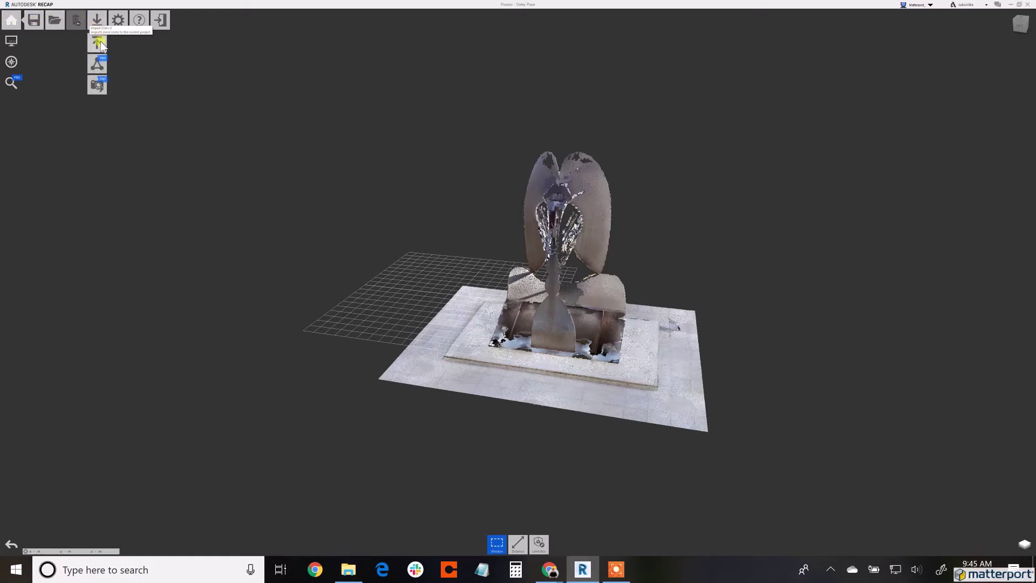
click(98, 45)
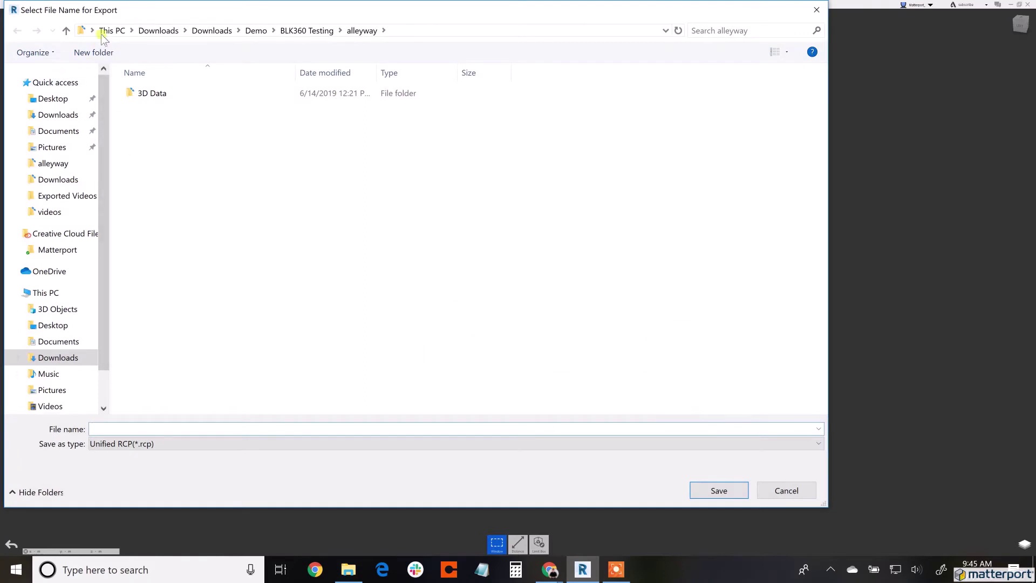
Step: Navigate up through BLK360 Testing to the Demo folder as the export location
click(64, 31)
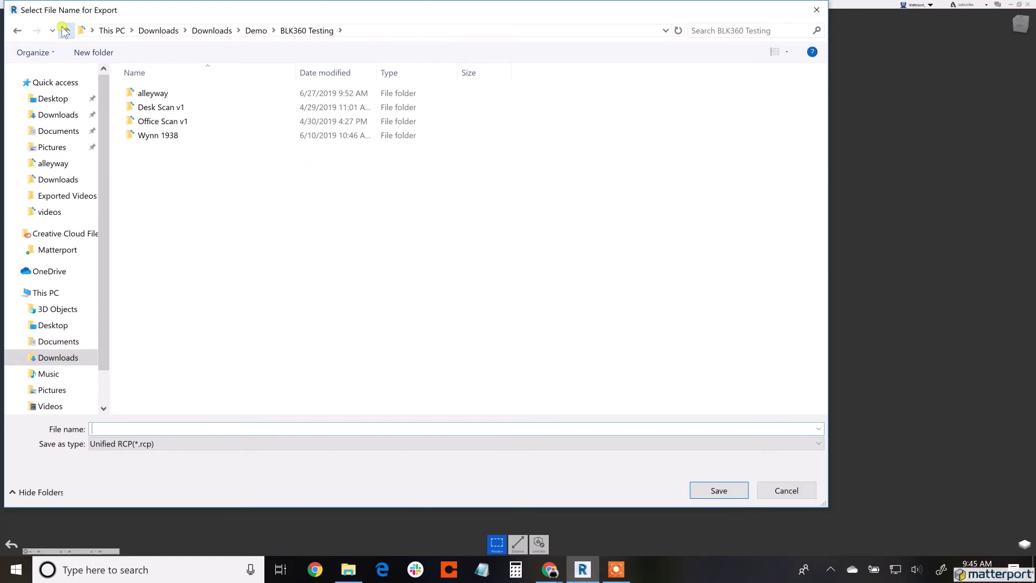
click(65, 30)
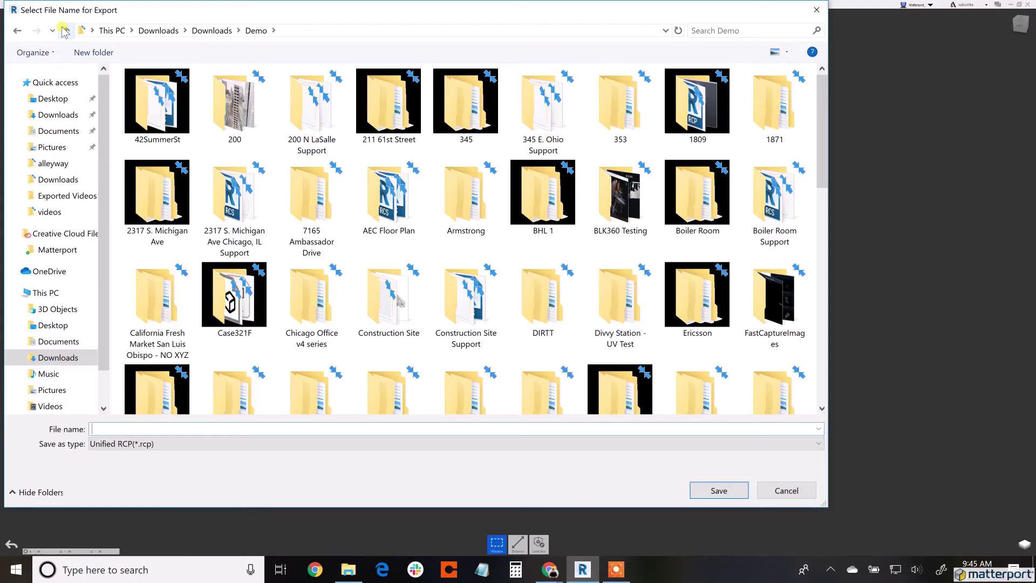
click(481, 196)
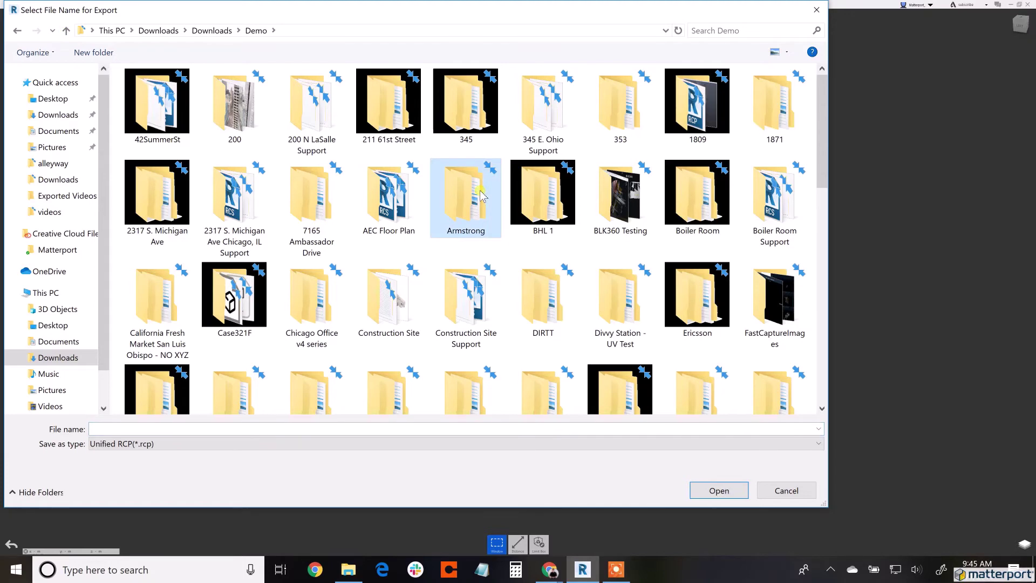
scroll(480, 196, down, 10)
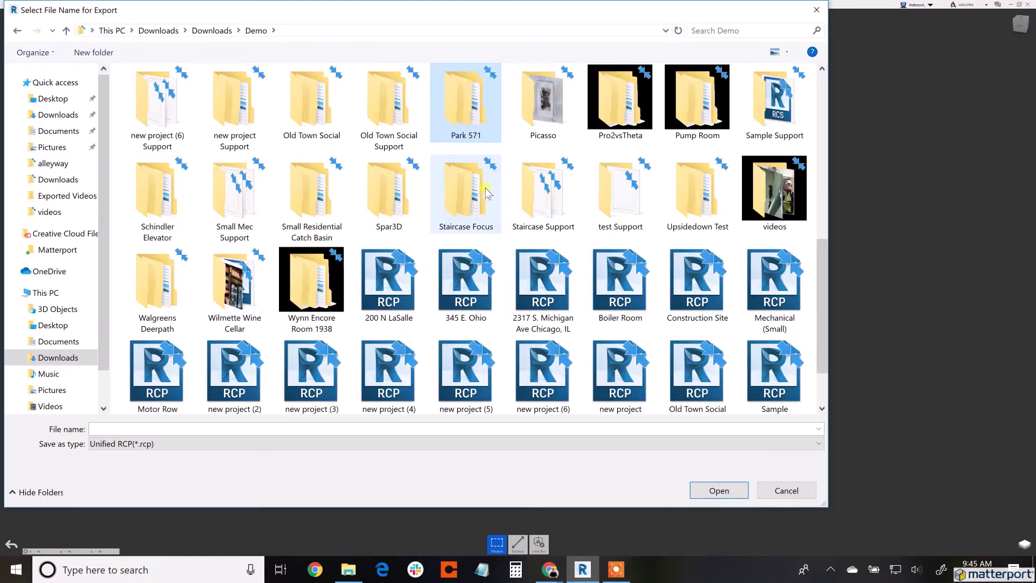
Step: Save the export in the Picasso folder as Unified RCS, merging the scans into one RCS file
double_click(541, 103)
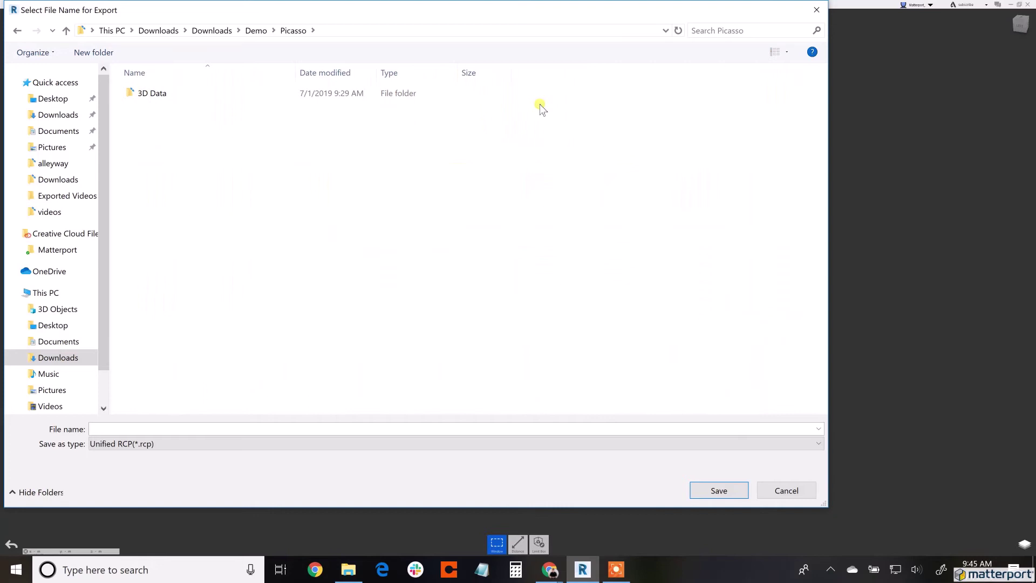
click(206, 428)
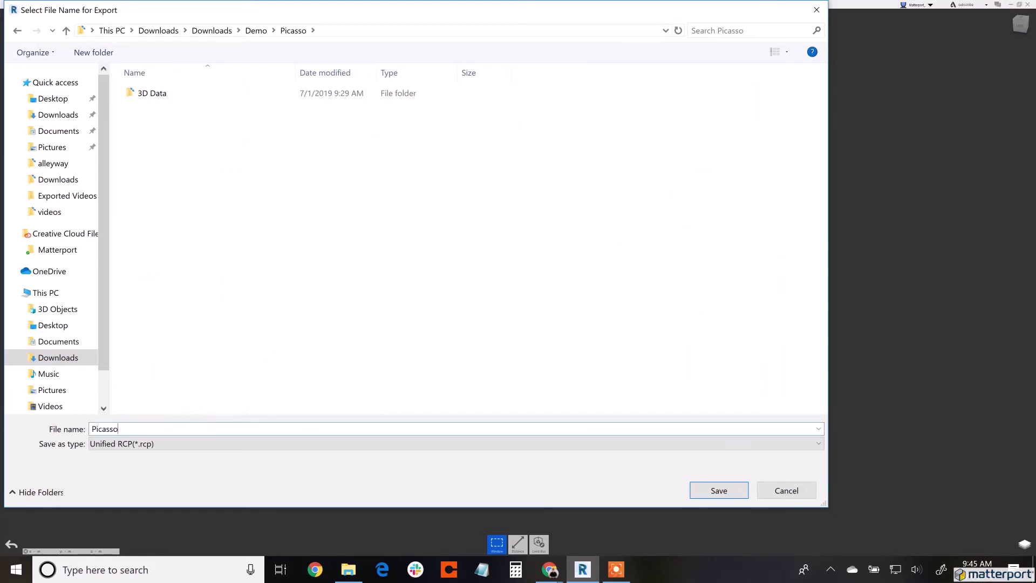
click(326, 443)
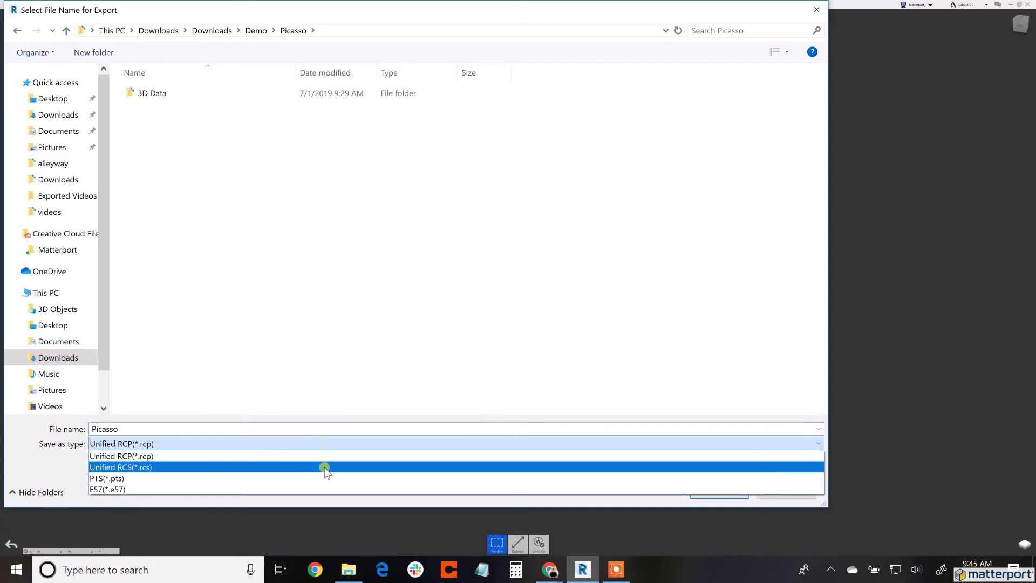
click(324, 467)
click(722, 486)
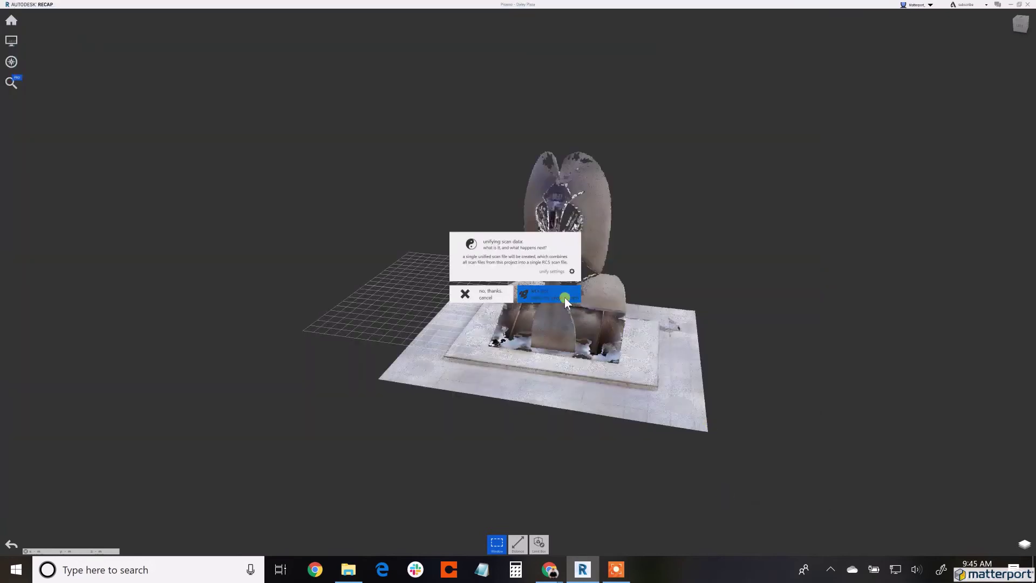
click(564, 298)
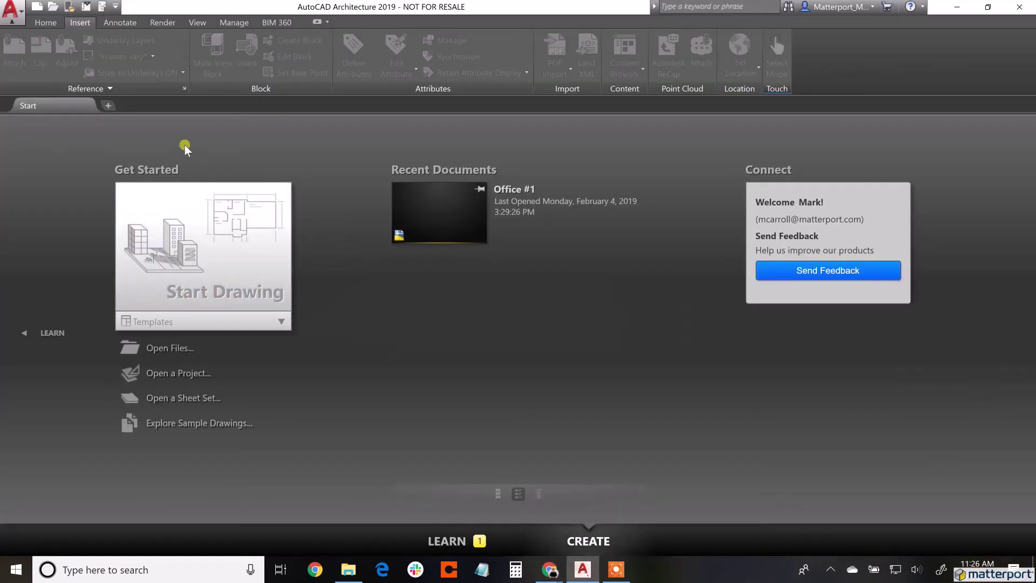
Step: Create a new blank drawing and start attaching a point cloud from the Insert tab
click(108, 106)
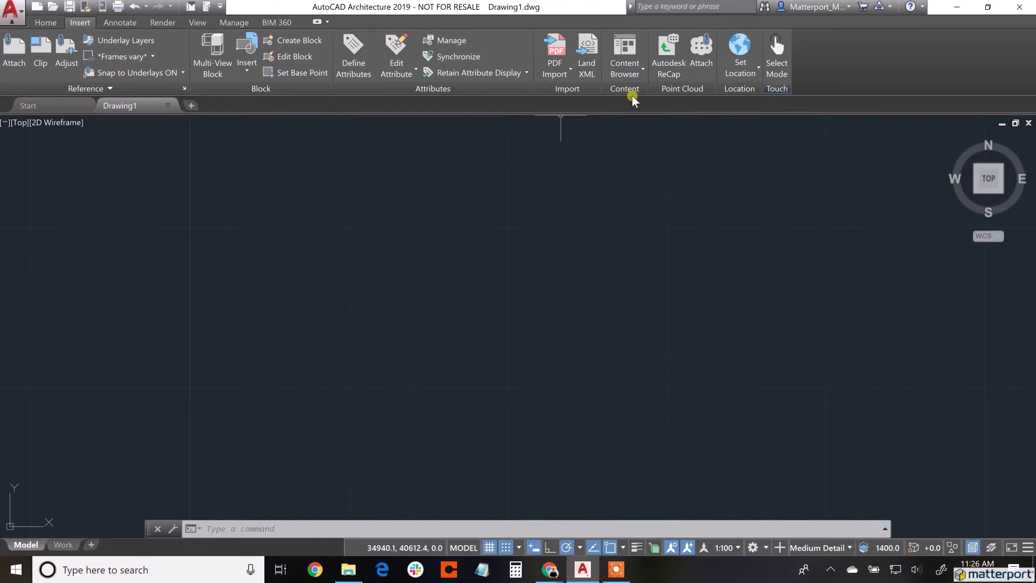
click(702, 59)
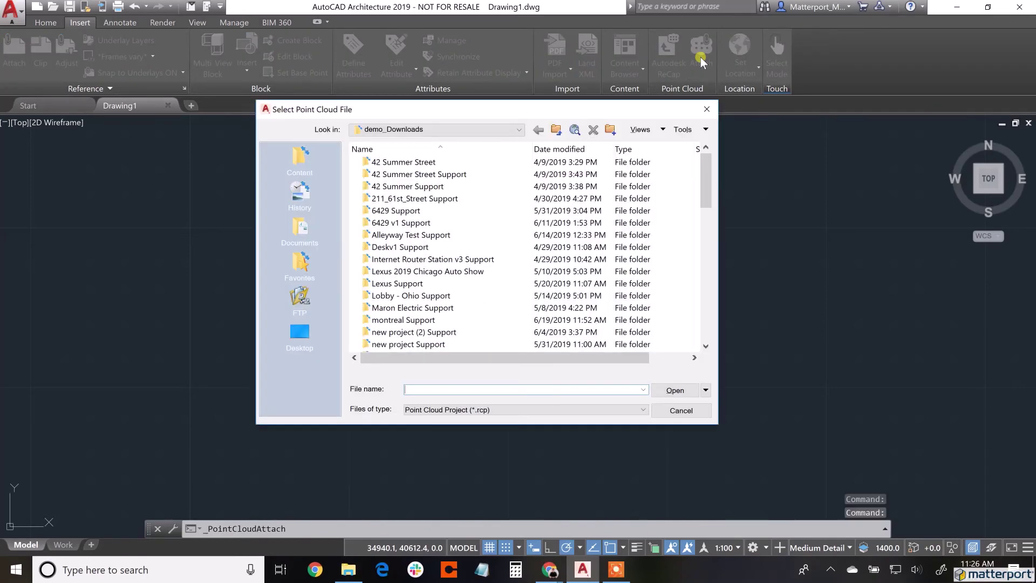
Step: Browse up to Downloads > Demo > Picasso in the Select Point Cloud File dialog
click(556, 131)
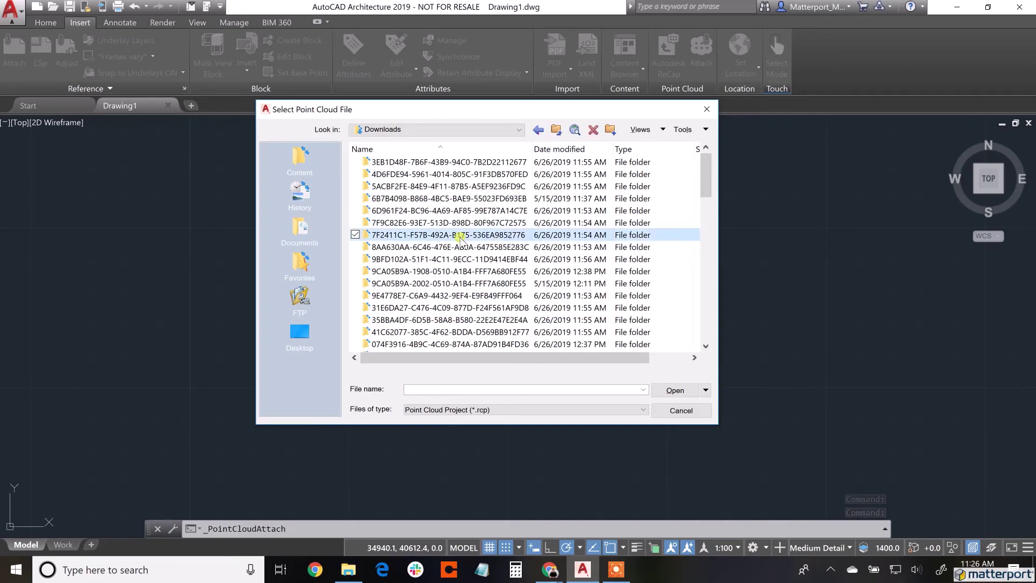
scroll(461, 239, down, 9)
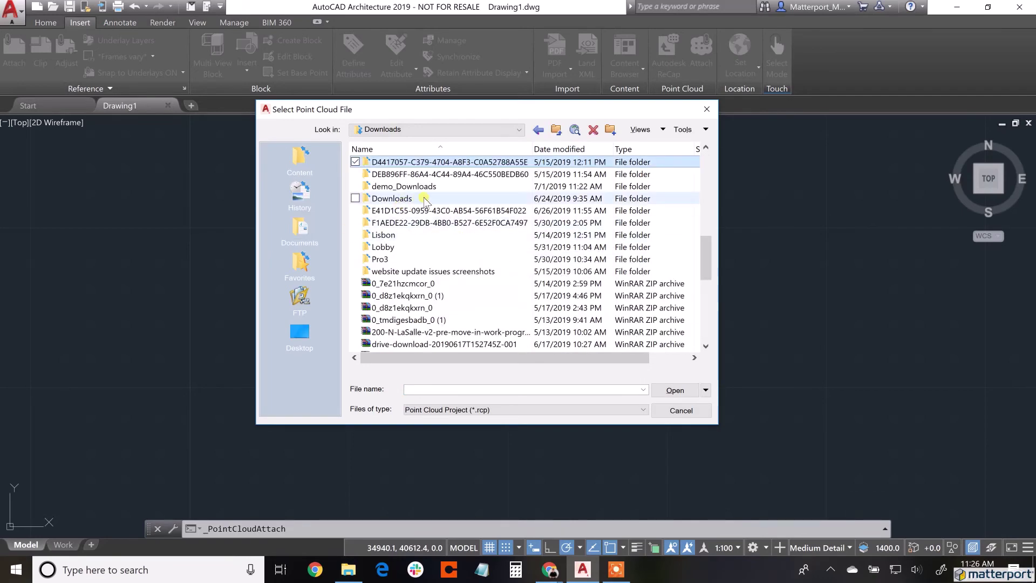
double_click(406, 200)
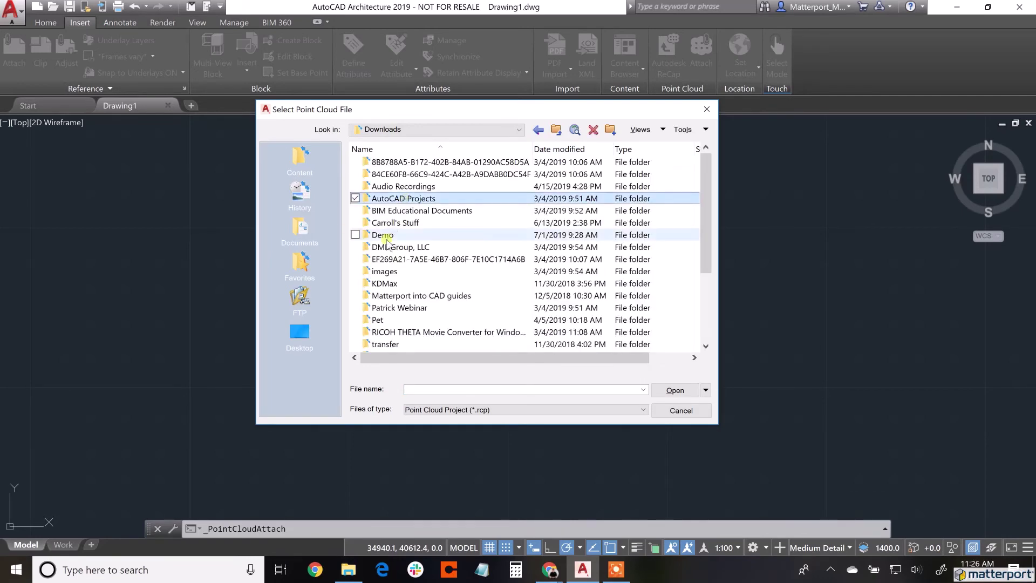
double_click(392, 236)
click(393, 236)
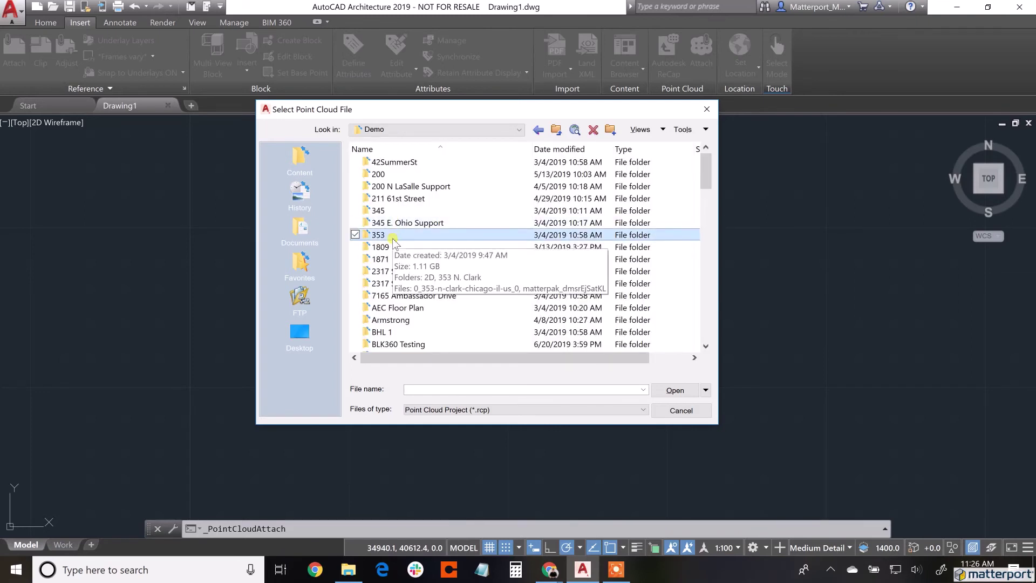
key(p)
double_click(388, 174)
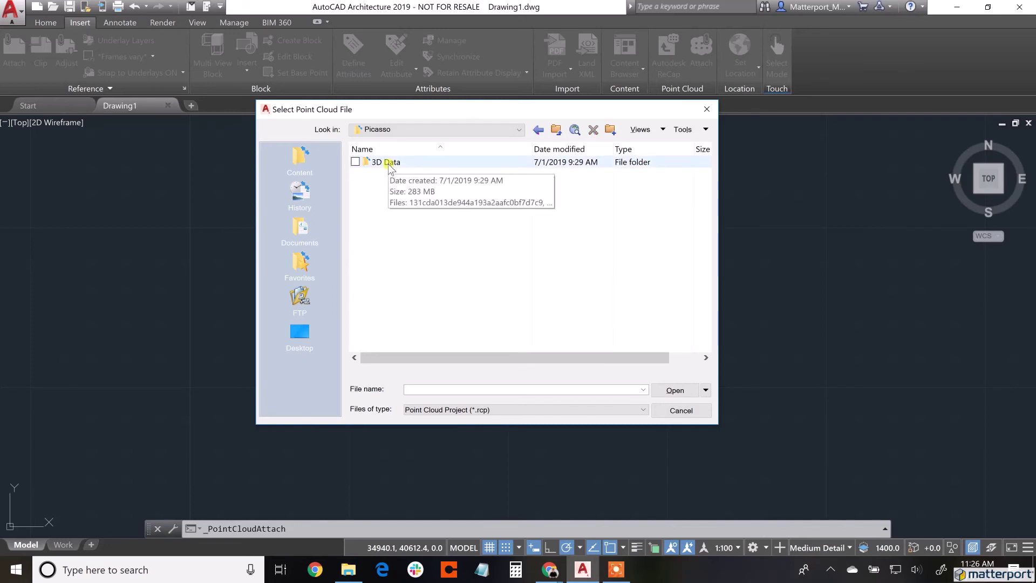
Step: Filter to Point Cloud Scan (*.rcs) files and open the Picasso scan
click(503, 410)
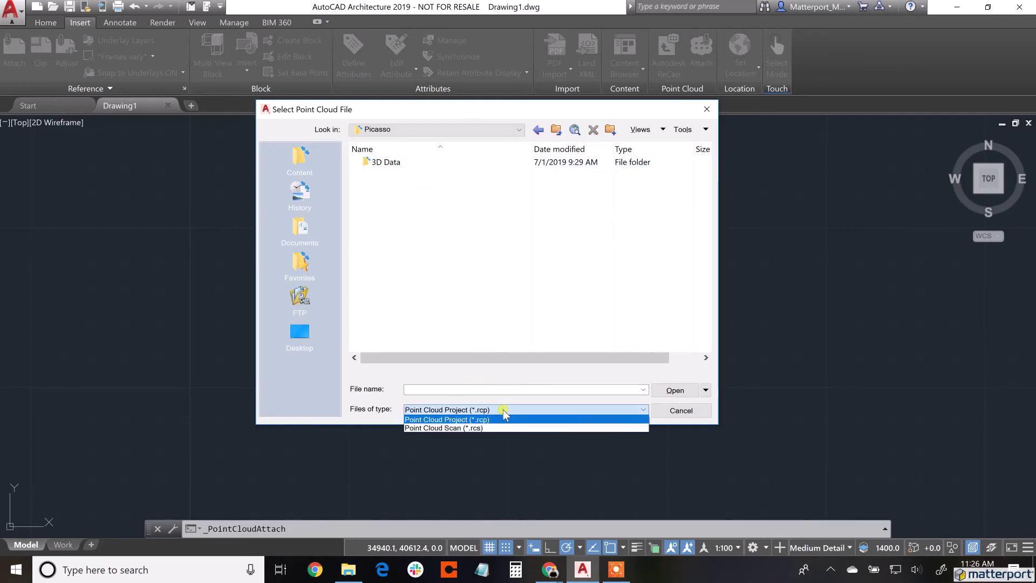
click(486, 428)
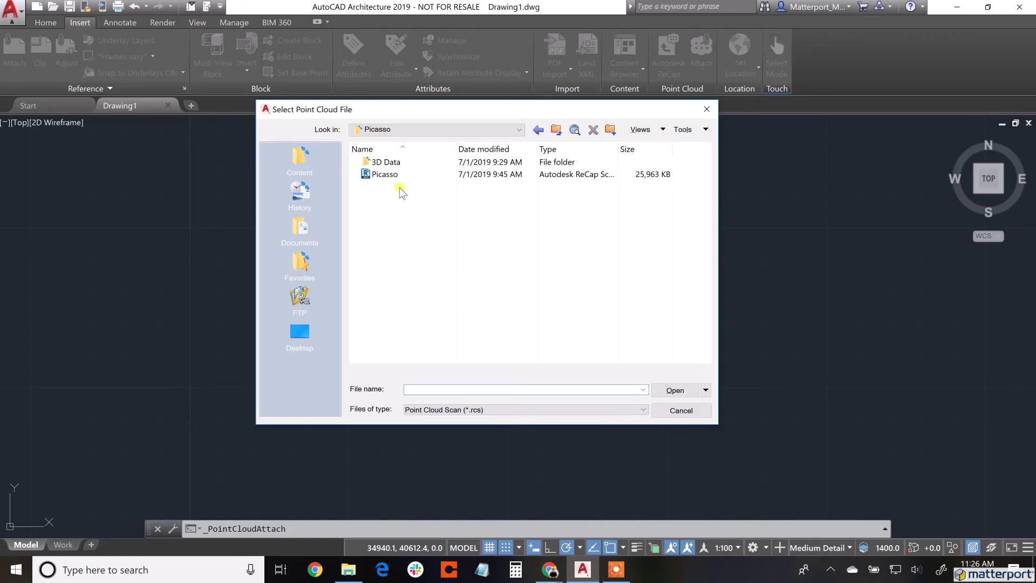
click(386, 174)
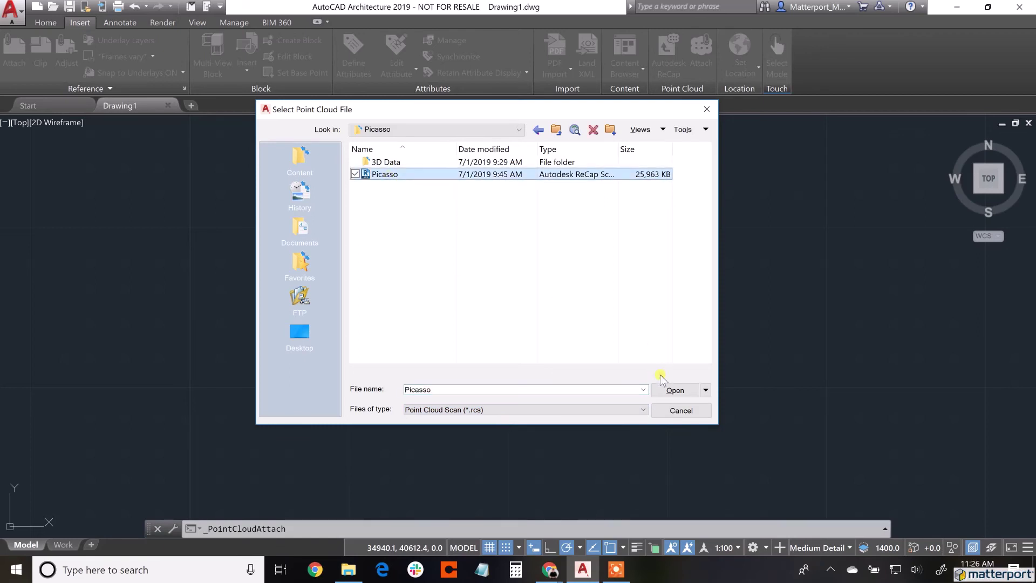
click(669, 389)
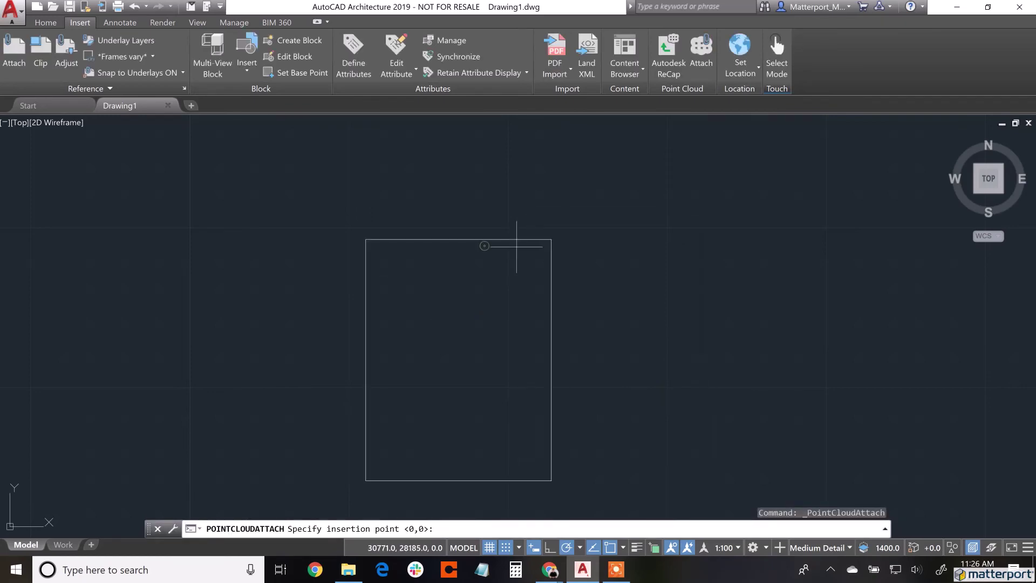
Step: Place the Picasso point cloud, zoom out, and turn to an isometric ViewCube corner view
click(485, 246)
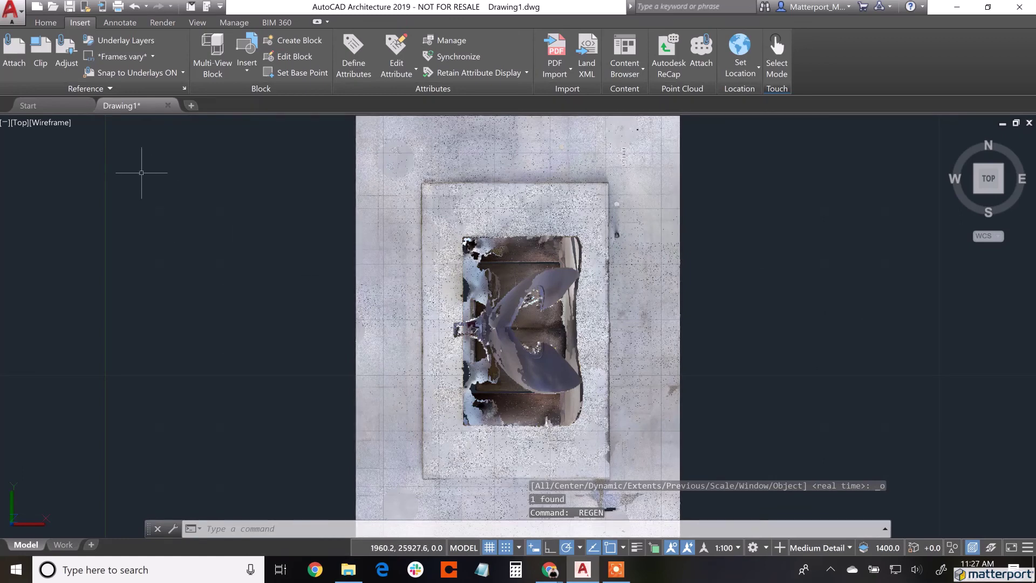
scroll(523, 293, down, 5)
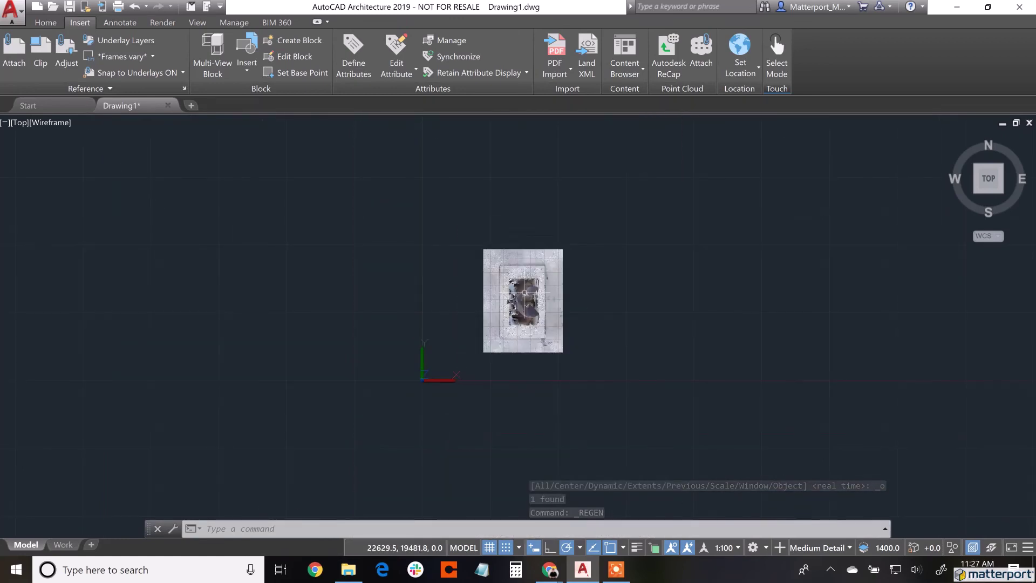
click(197, 22)
click(949, 141)
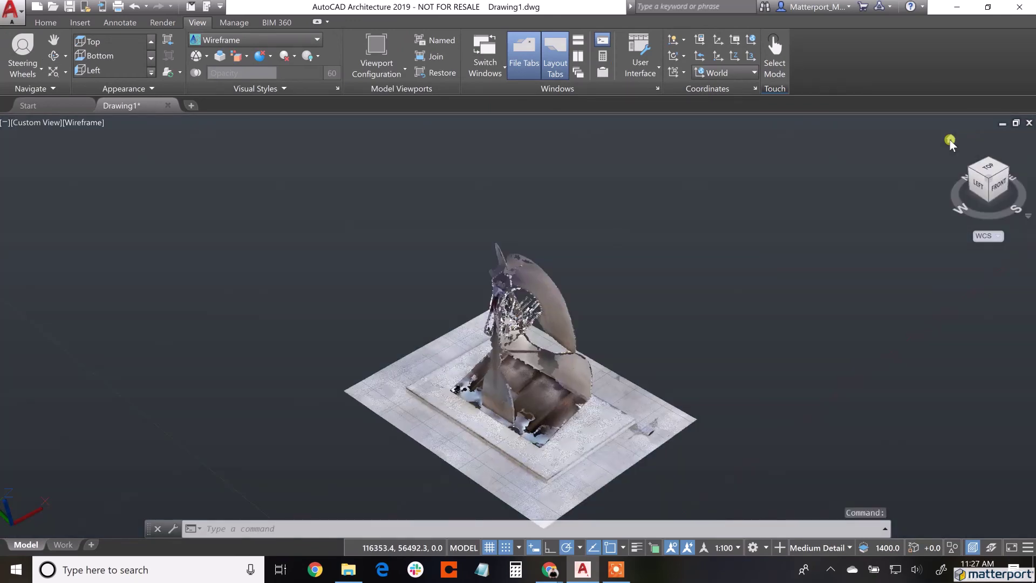
Step: Step the sculpture point cloud through Front, Left, Back, Right, Front and Left views
click(998, 188)
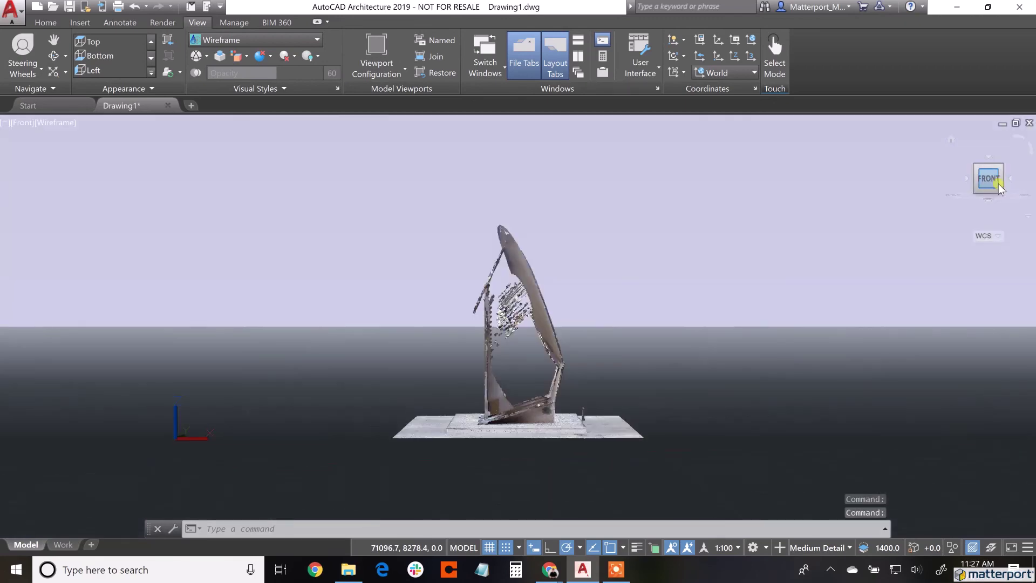
click(969, 182)
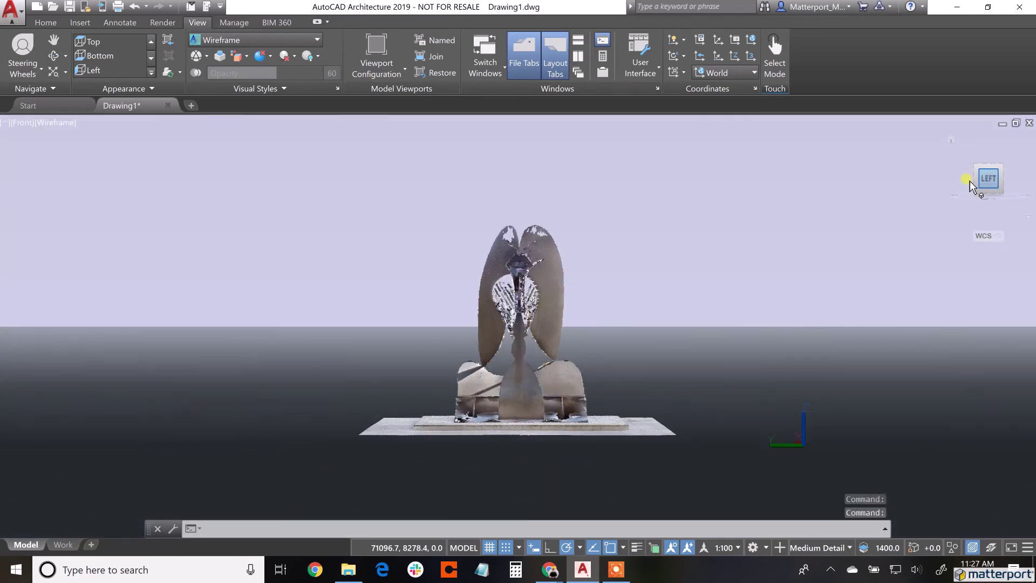
click(969, 182)
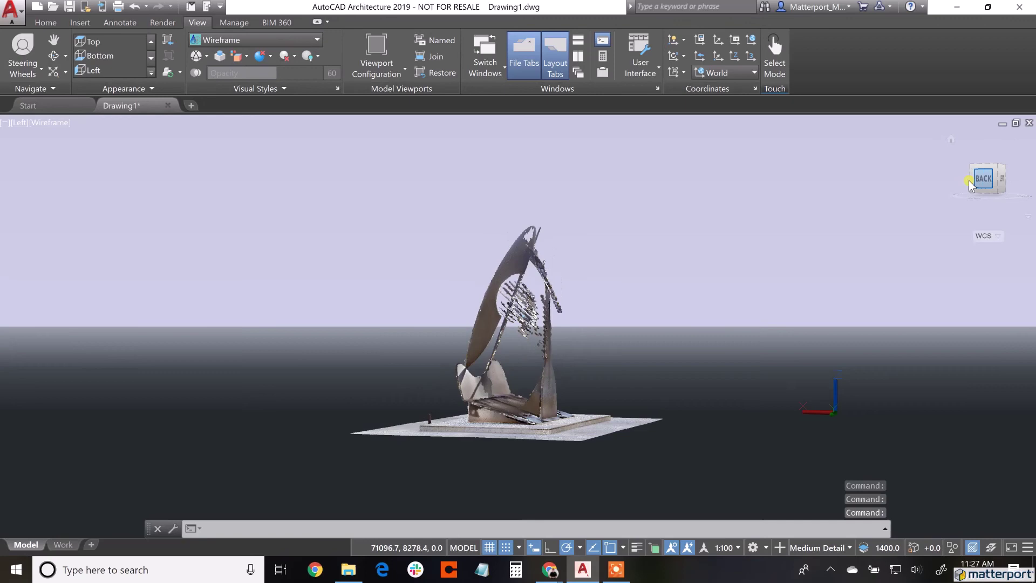
click(968, 183)
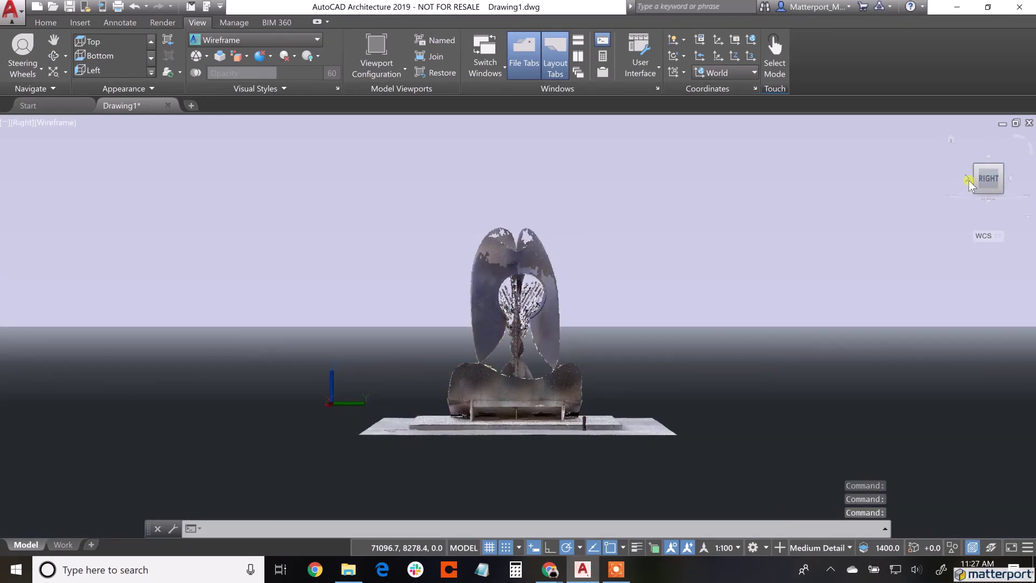
click(969, 182)
click(969, 182)
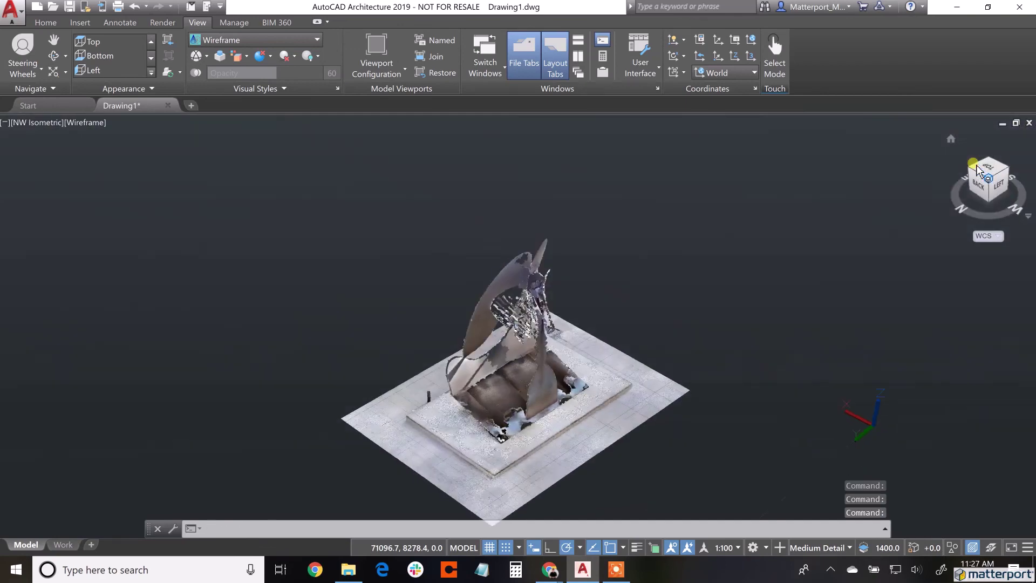
Step: View the sculpture from southwest and northwest isometric corners and underneath, ending on Left
click(1007, 170)
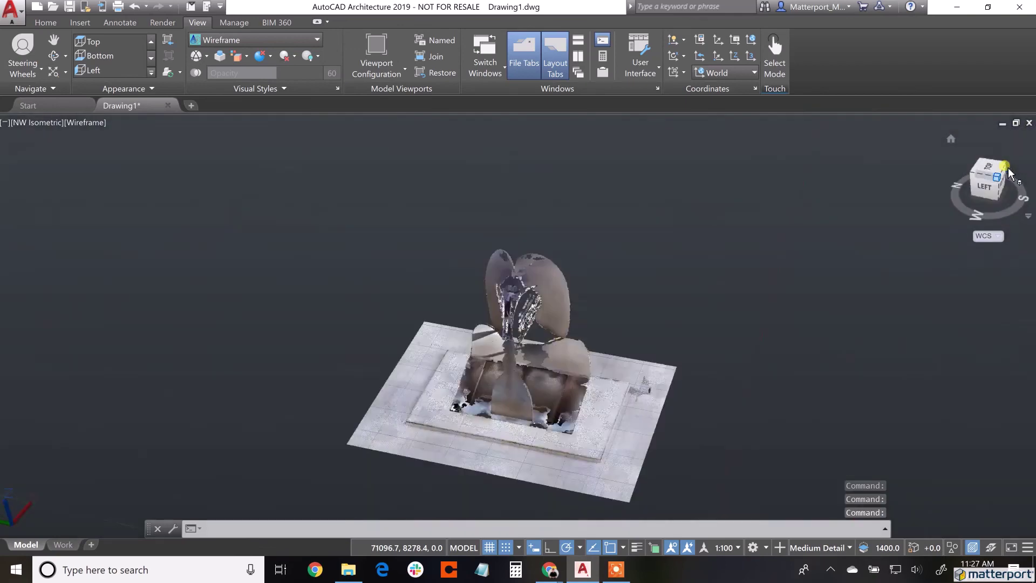
click(988, 181)
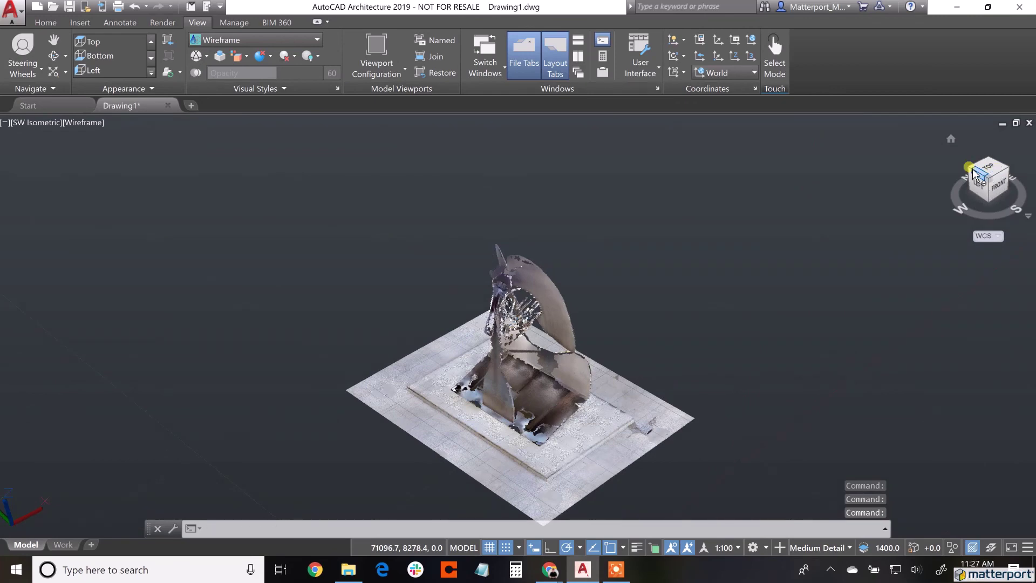
click(970, 170)
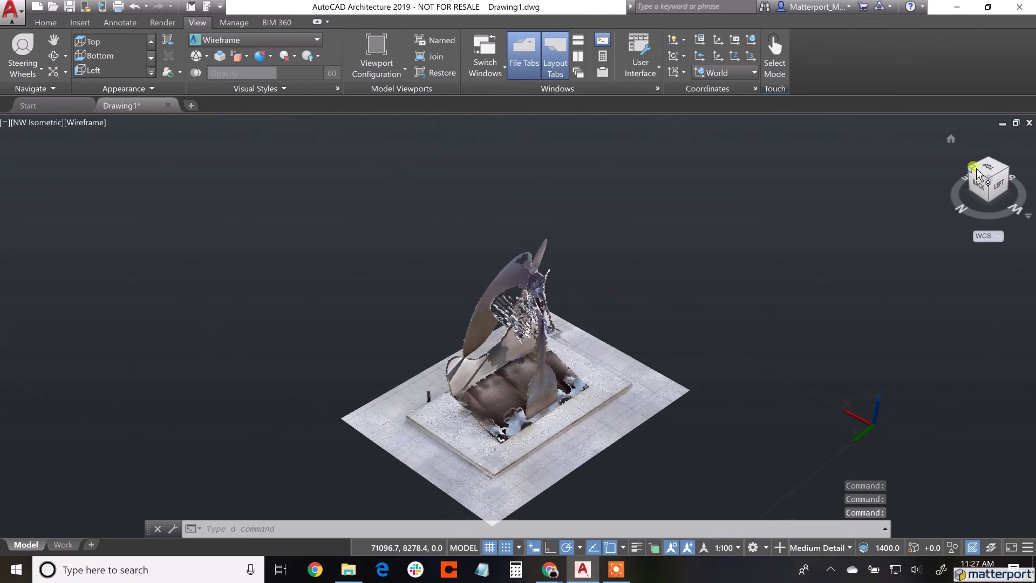
click(988, 201)
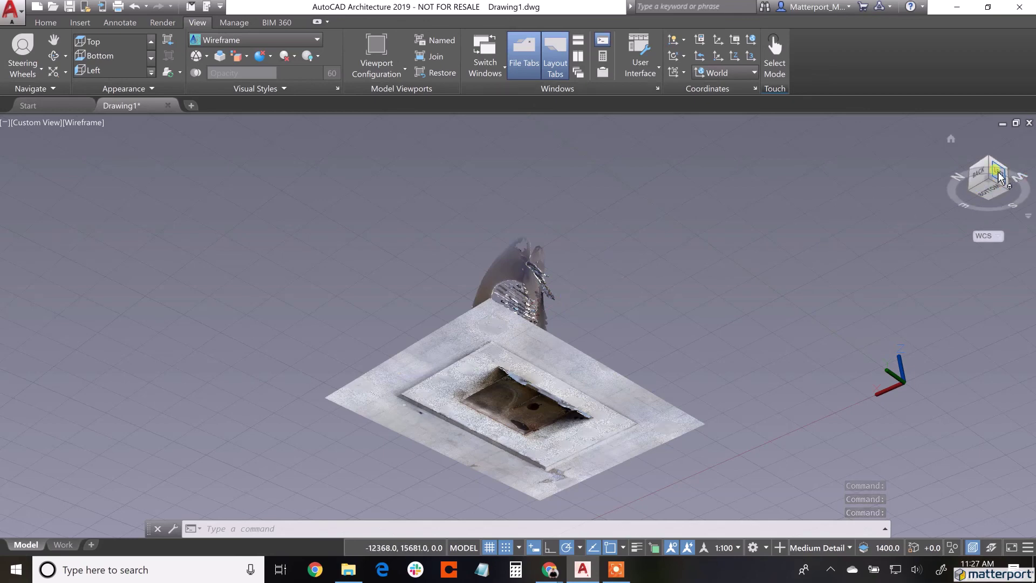
click(998, 177)
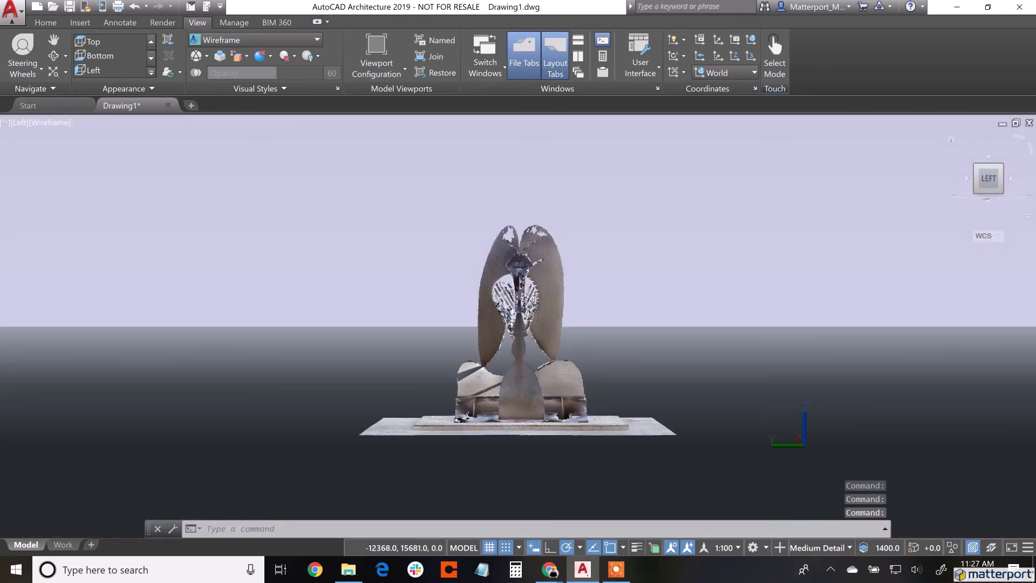